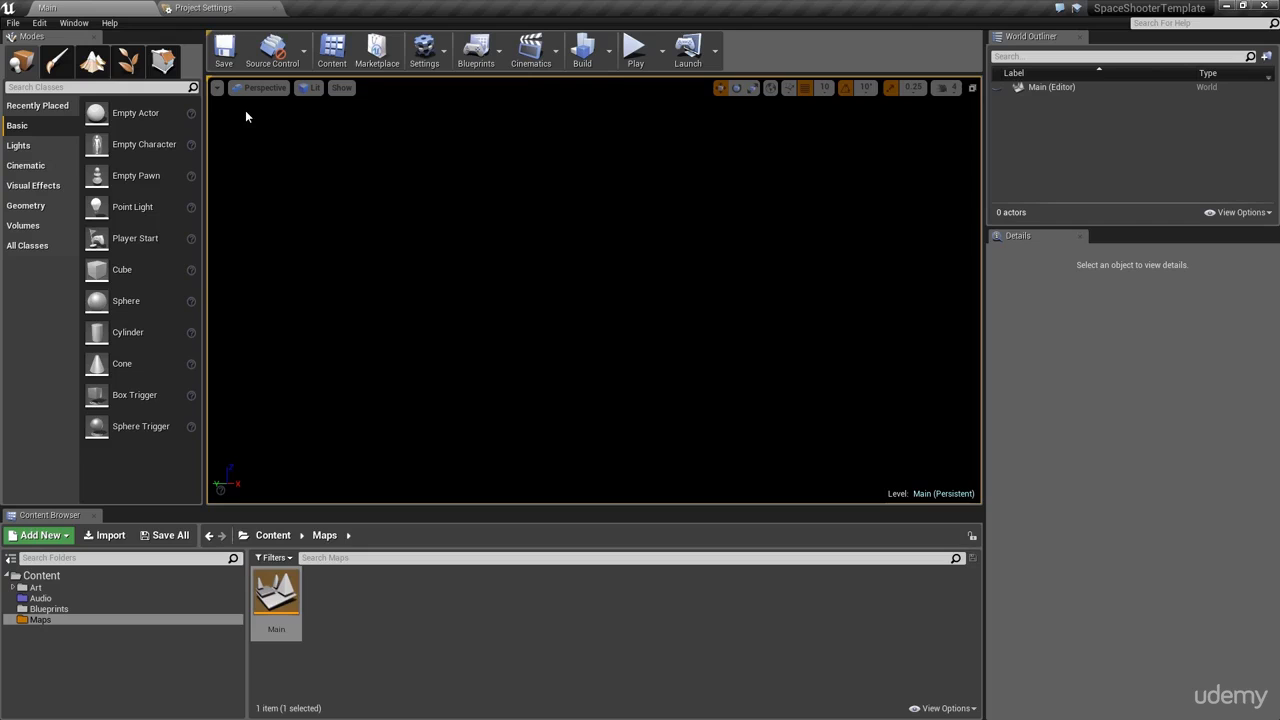
# Step: Create a new level from the Default template and look around its sky and floor slab
pyautogui.hotkey('ctrl', 'n')
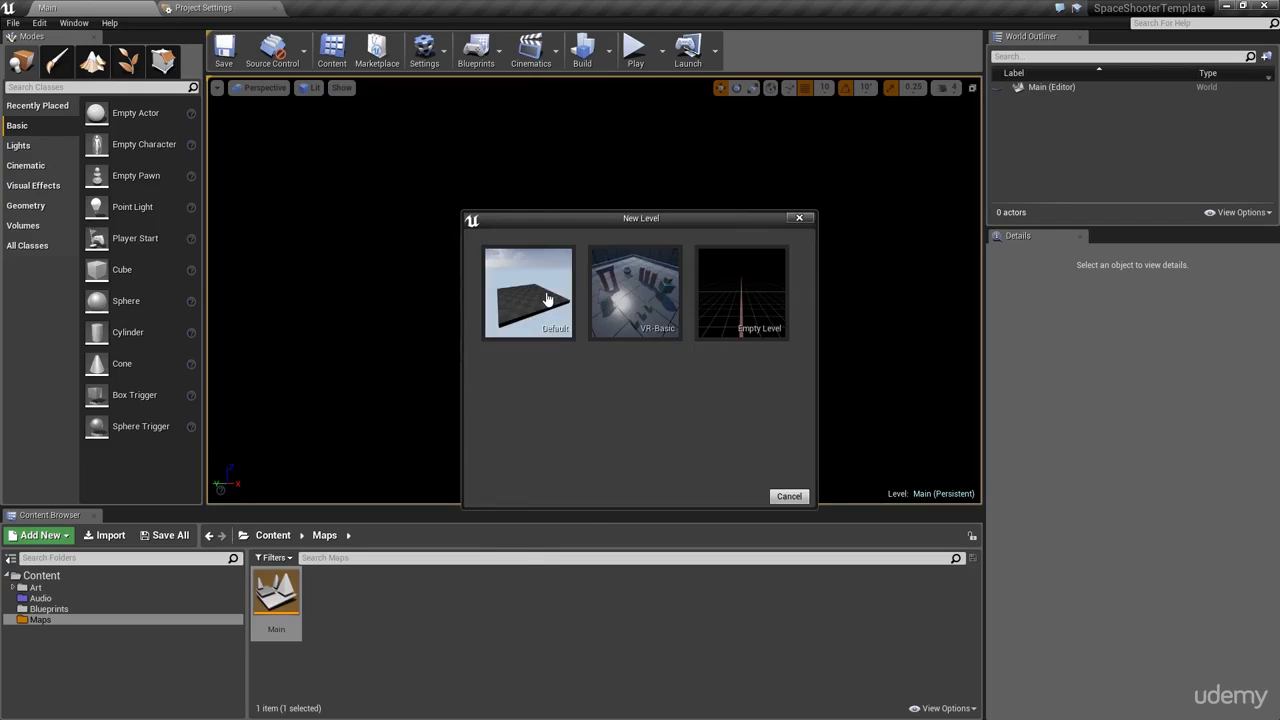
pyautogui.click(548, 299)
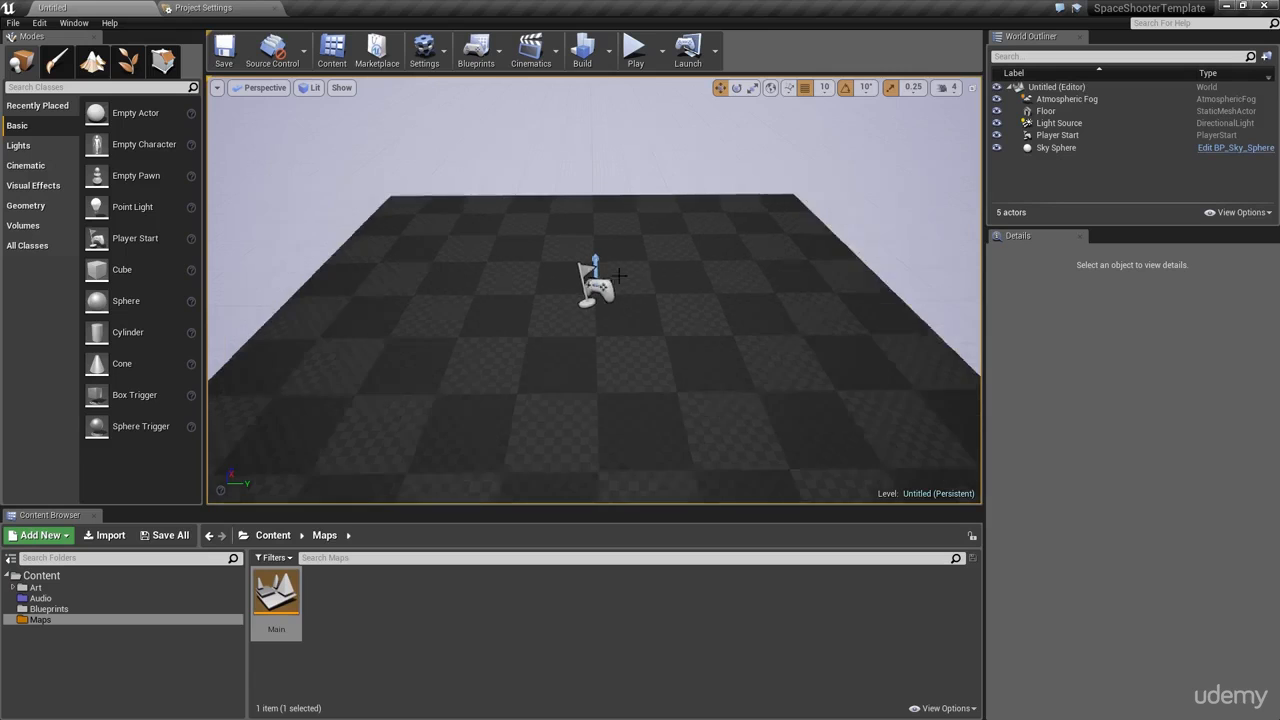
pyautogui.moveTo(559, 299); pyautogui.dragTo(236, 150, button='right')
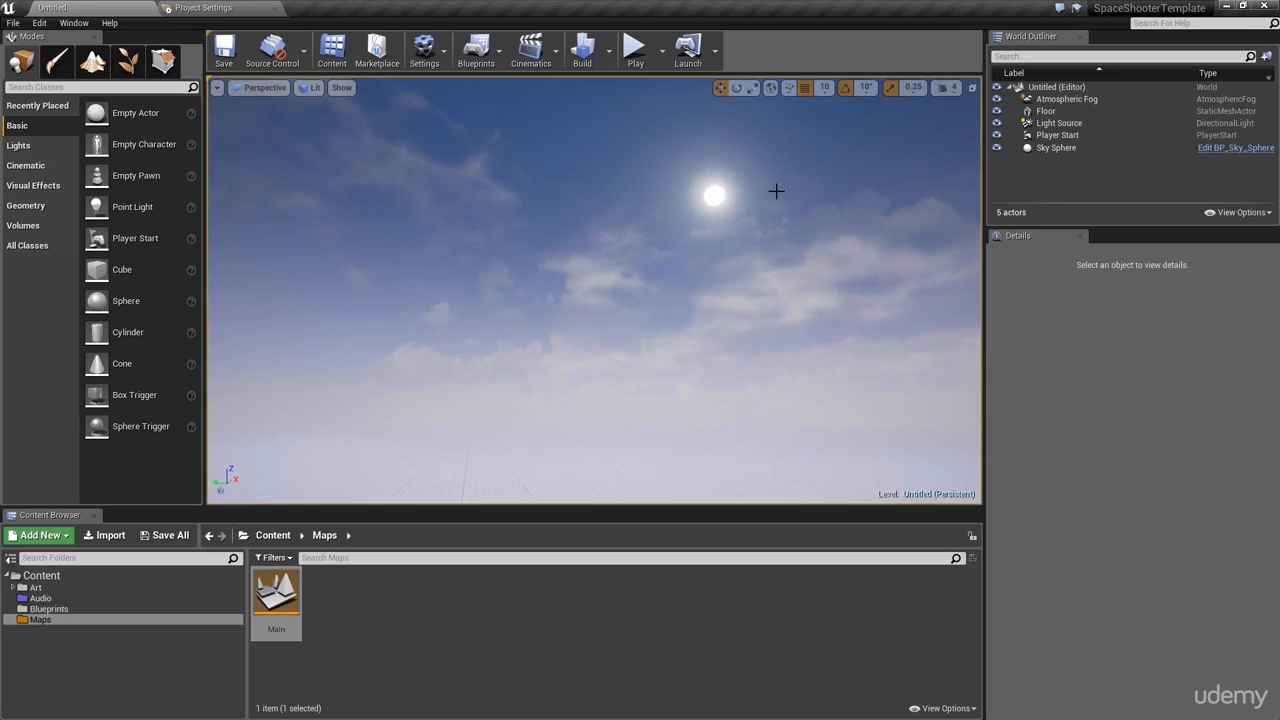
pyautogui.moveTo(683, 263); pyautogui.dragTo(484, 281, button='right')
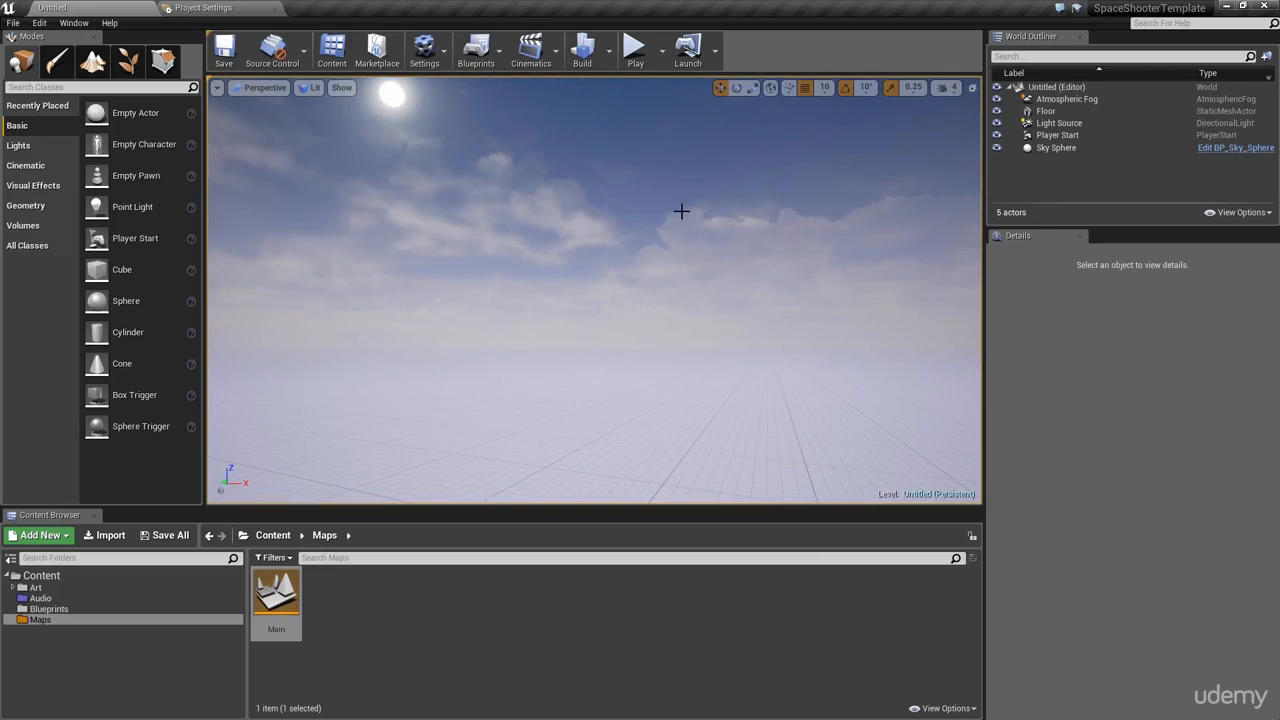
pyautogui.moveTo(683, 226); pyautogui.dragTo(930, 300, button='right')
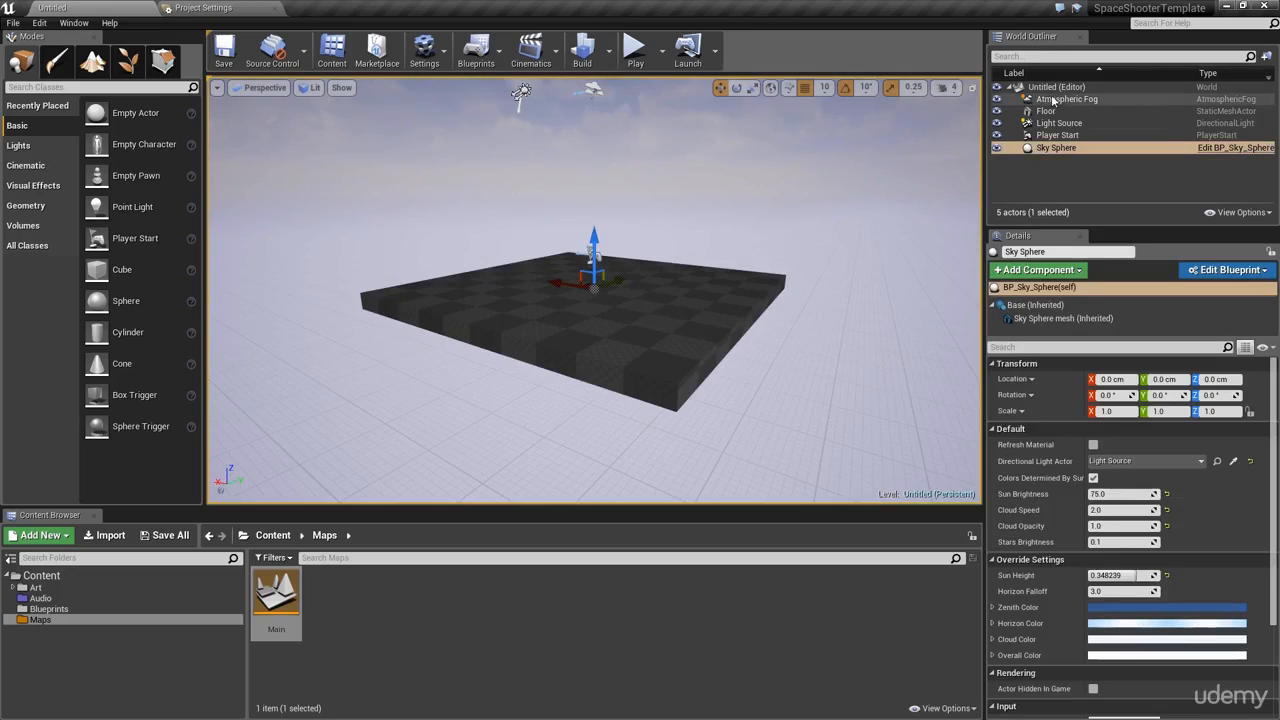
# Step: Focus the view on the Sky Sphere actor and orbit around it
pyautogui.click(1061, 148)
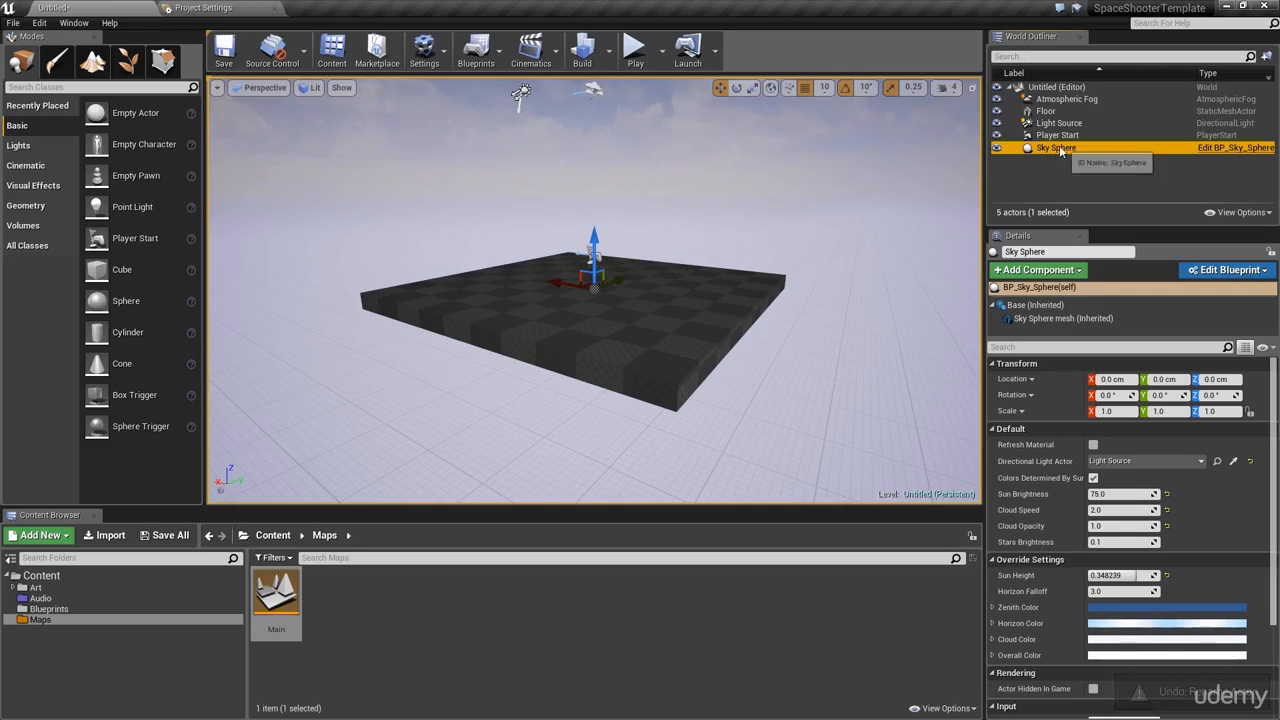
pyautogui.press('f')
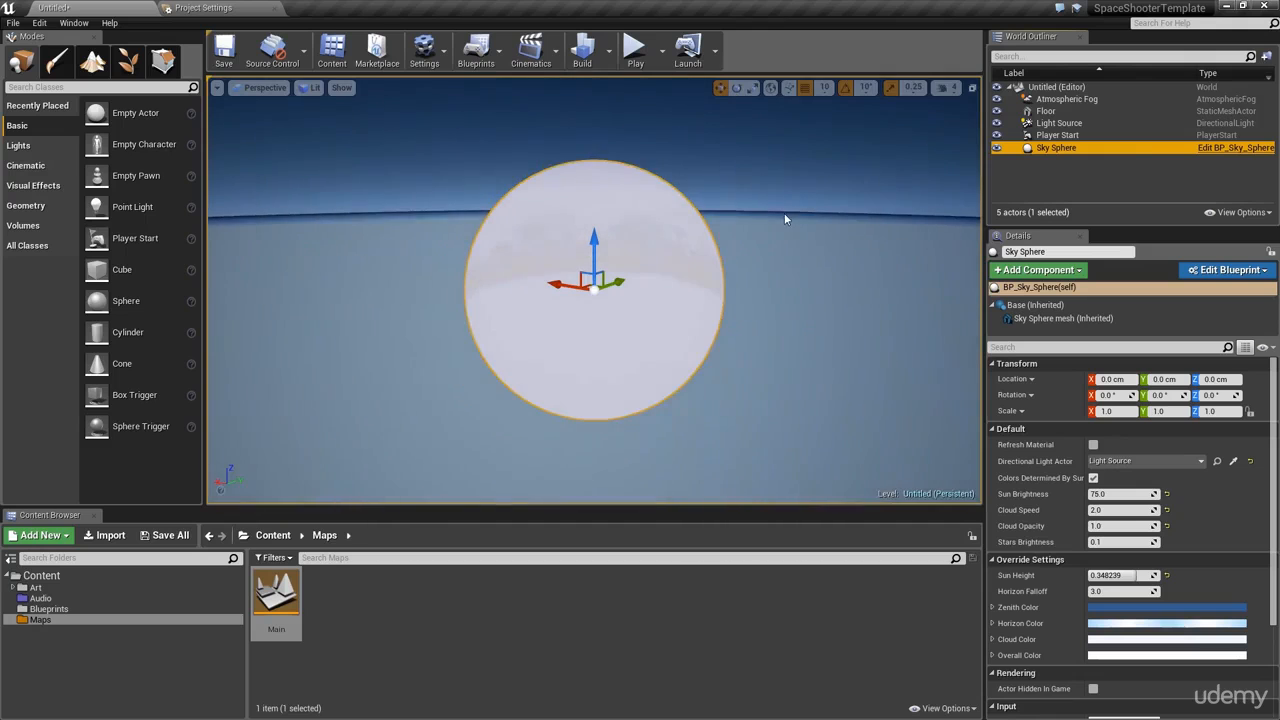
pyautogui.keyDown('alt'); pyautogui.moveTo(781, 158); pyautogui.dragTo(732, 174); pyautogui.keyUp('alt')
pyautogui.moveTo(630, 225)
pyautogui.mouseDown(button='right')
pyautogui.moveTo(656, 246)
pyautogui.moveTo(643, 241)
pyautogui.mouseUp(button='right')
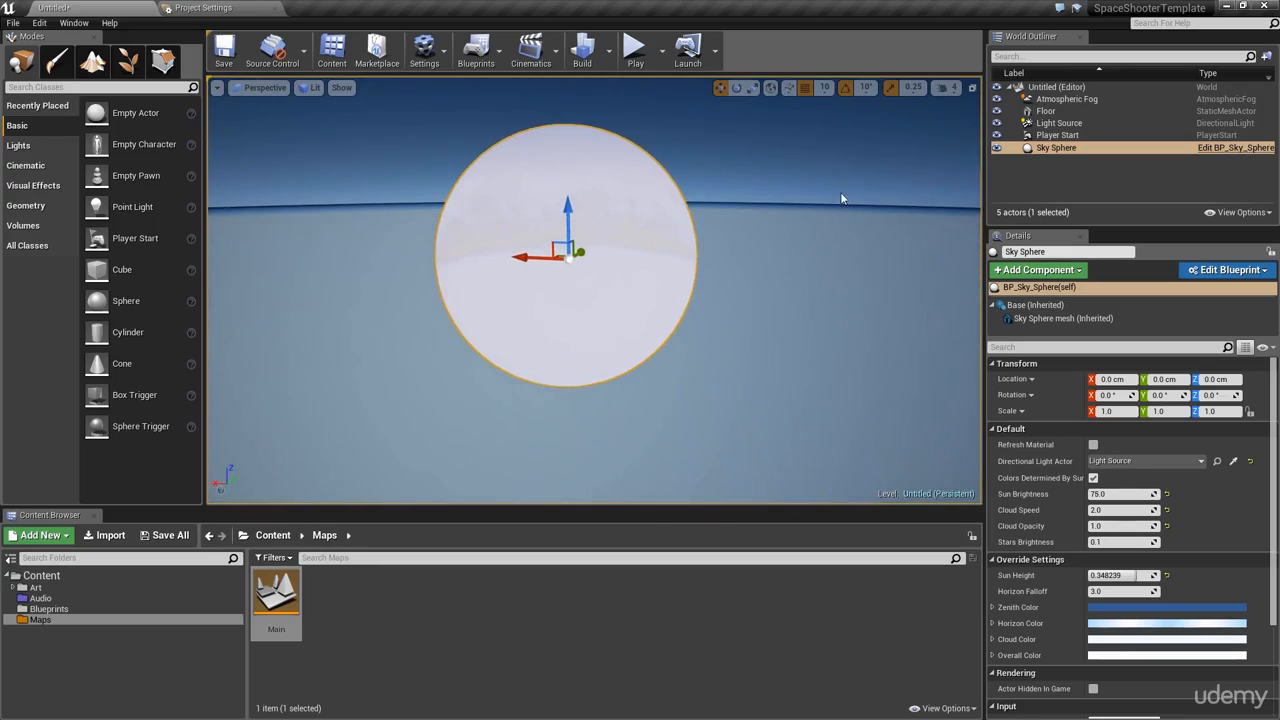
pyautogui.keyDown('alt'); pyautogui.moveTo(826, 204); pyautogui.dragTo(600, 280); pyautogui.keyUp('alt')
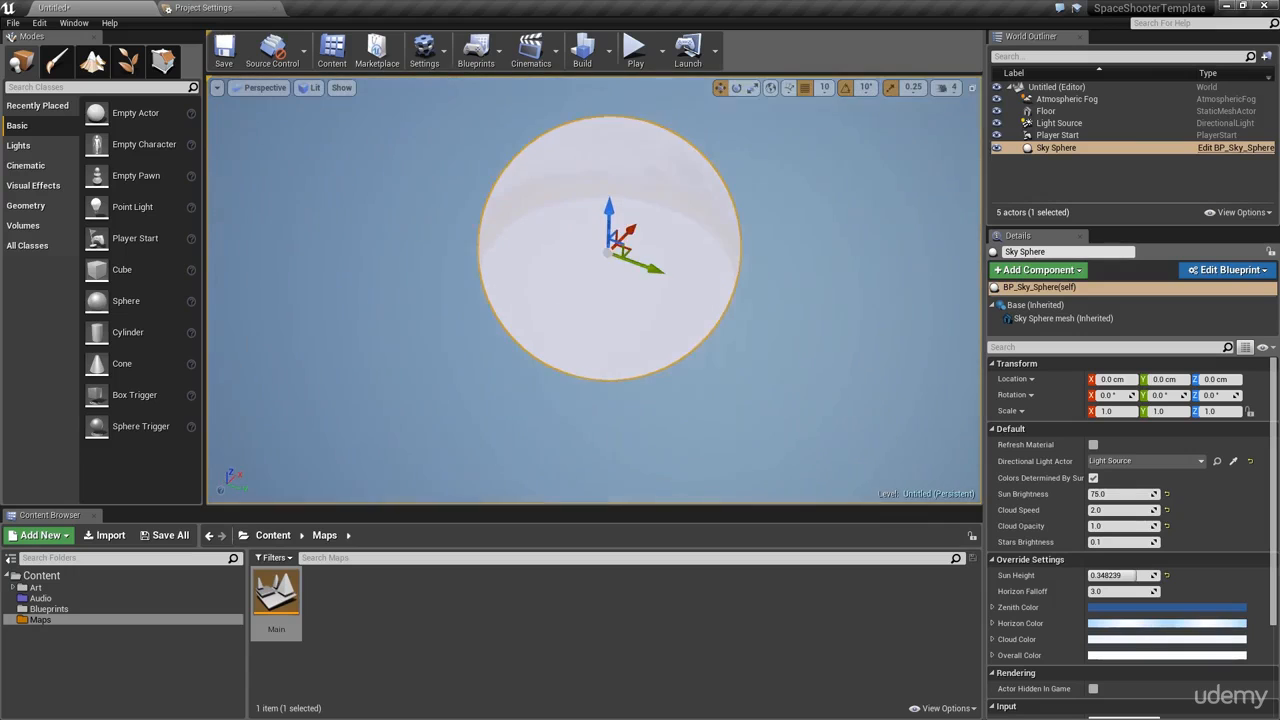
# Step: Frame the Player Start and view the sky, then place a Cube and a Sphere on the floor
pyautogui.click(1108, 136)
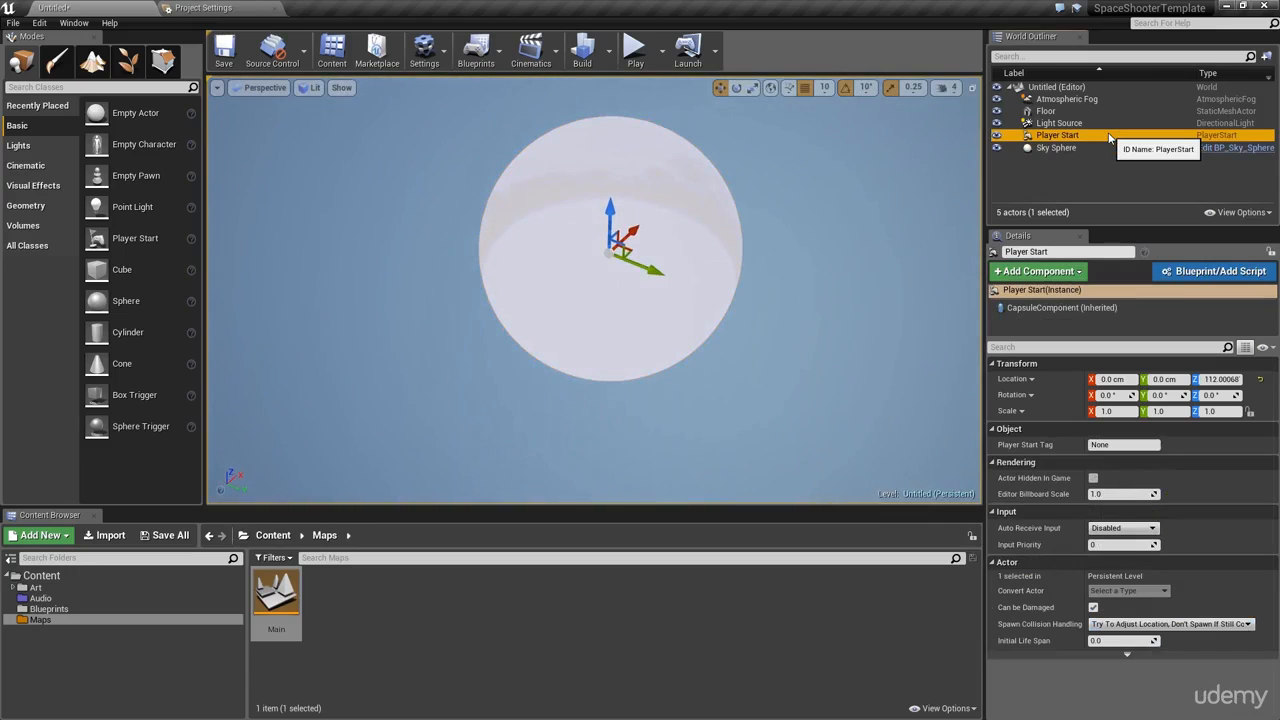
pyautogui.press('f')
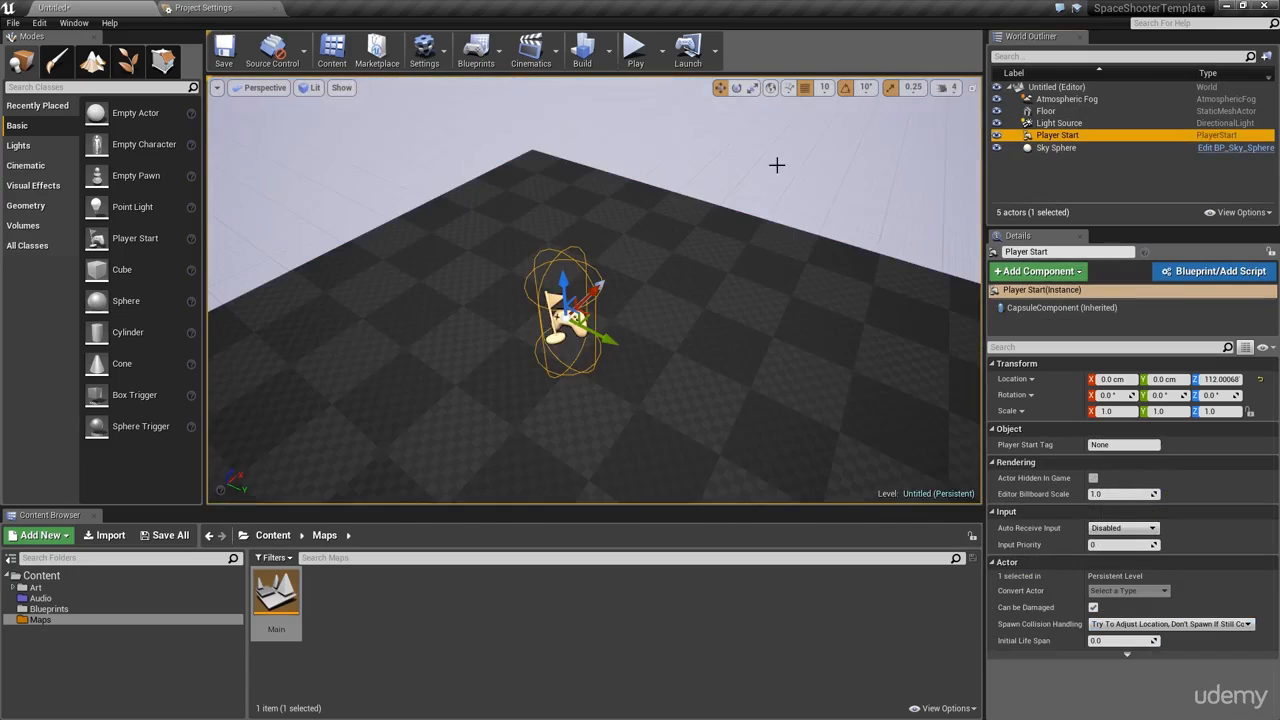
pyautogui.keyDown('alt'); pyautogui.moveTo(582, 268); pyautogui.dragTo(440, 268); pyautogui.keyUp('alt')
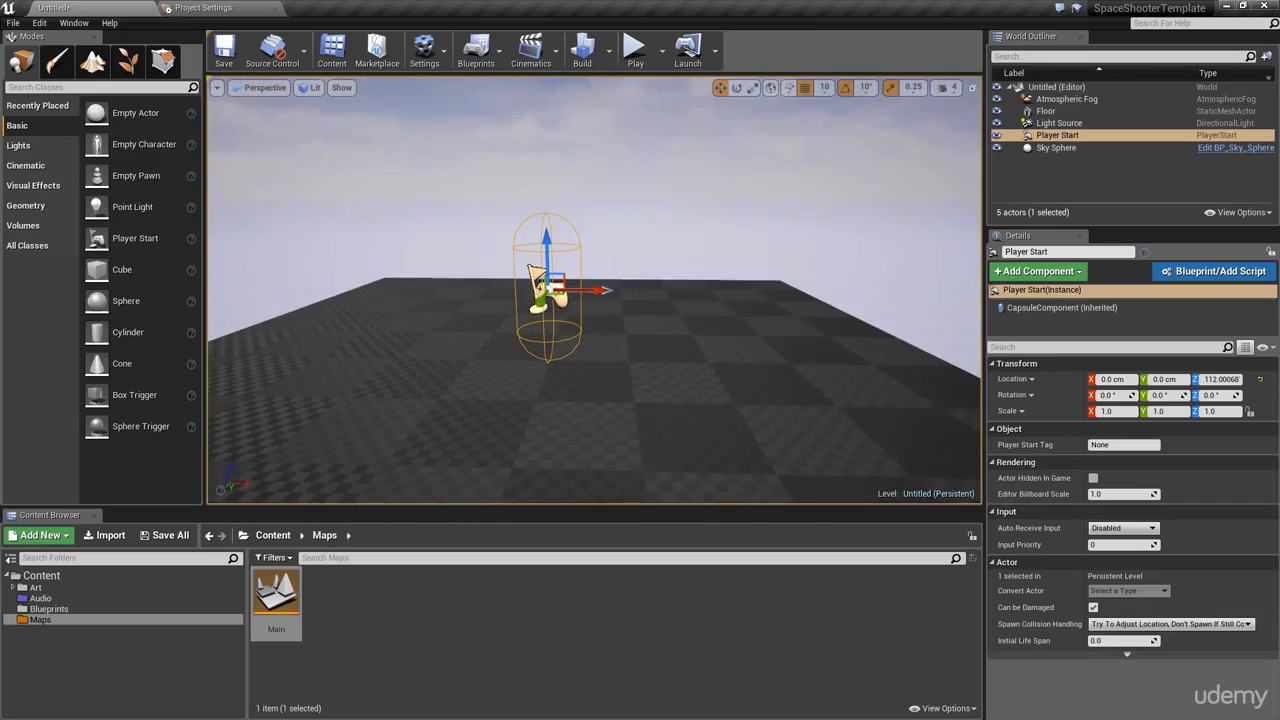
pyautogui.moveTo(696, 230); pyautogui.dragTo(587, 123, button='right')
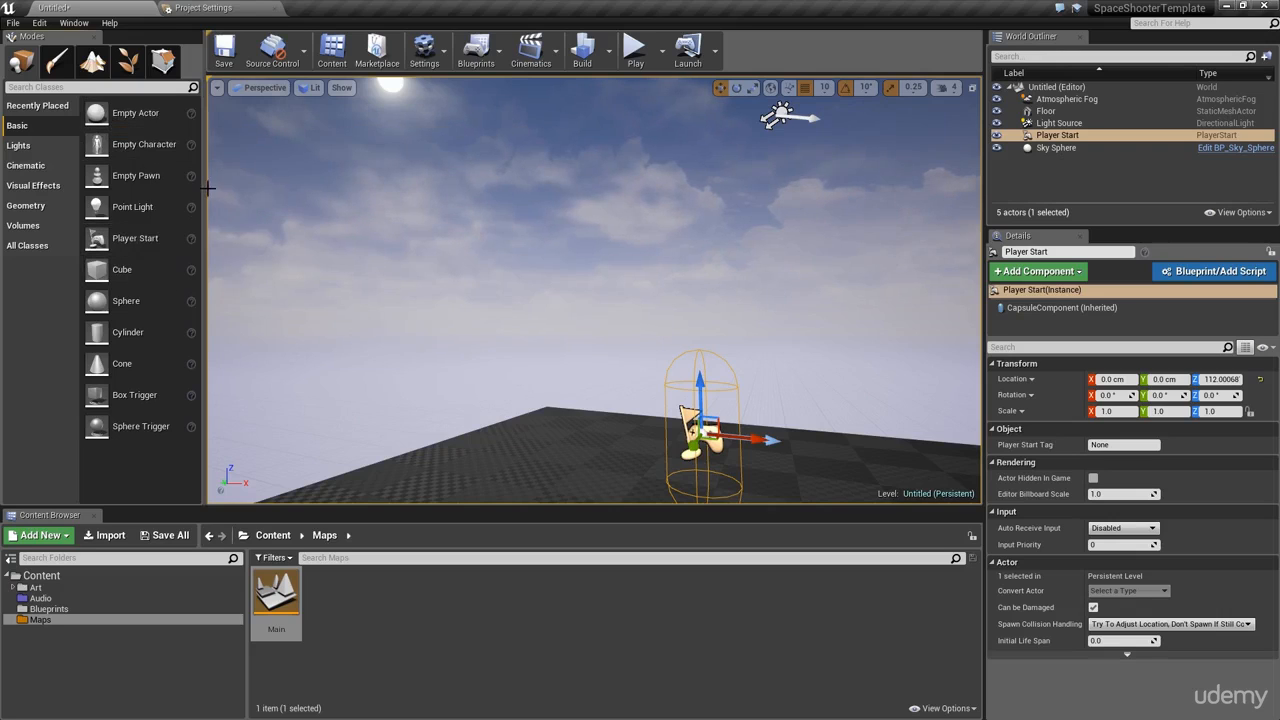
pyautogui.moveTo(122, 270); pyautogui.dragTo(566, 437)
pyautogui.moveTo(126, 301); pyautogui.dragTo(493, 438)
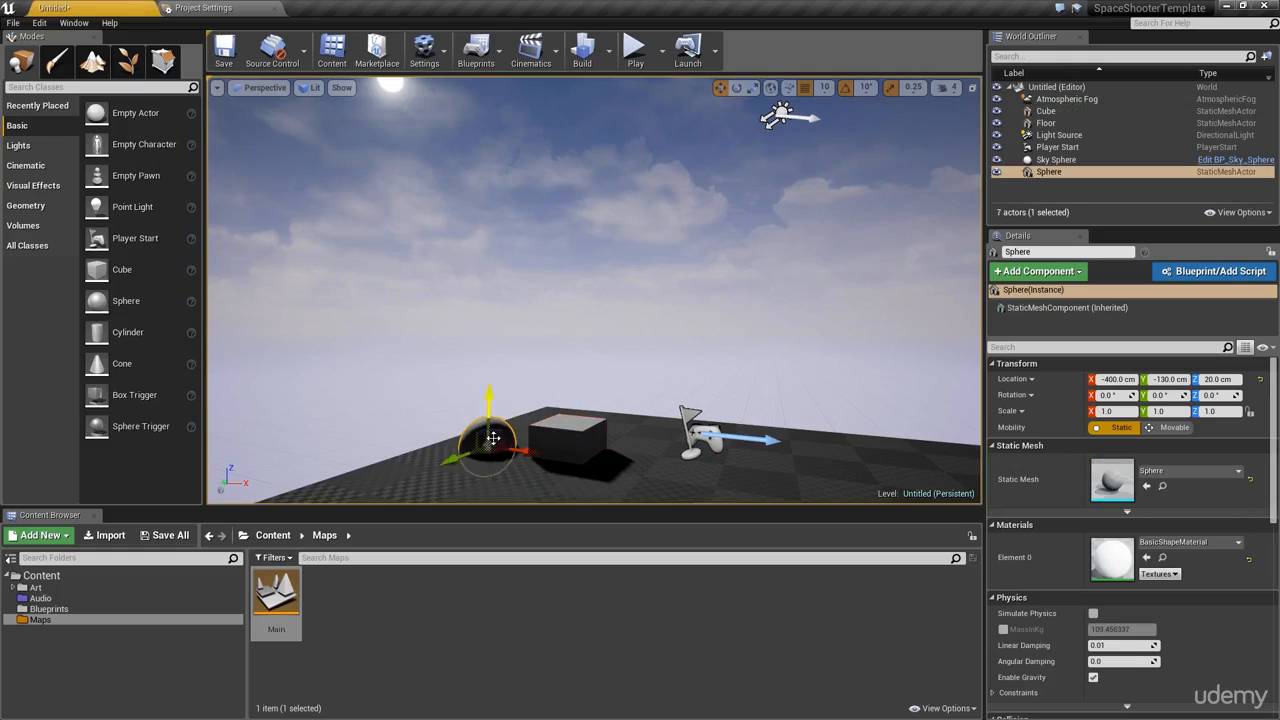
# Step: Delete the Cube and the Sphere, then browse the Visual Effects and Cinematic placement categories
pyautogui.click(548, 443)
pyautogui.press('Delete')
pyautogui.click(509, 420)
pyautogui.press('Delete')
pyautogui.click(50, 184)
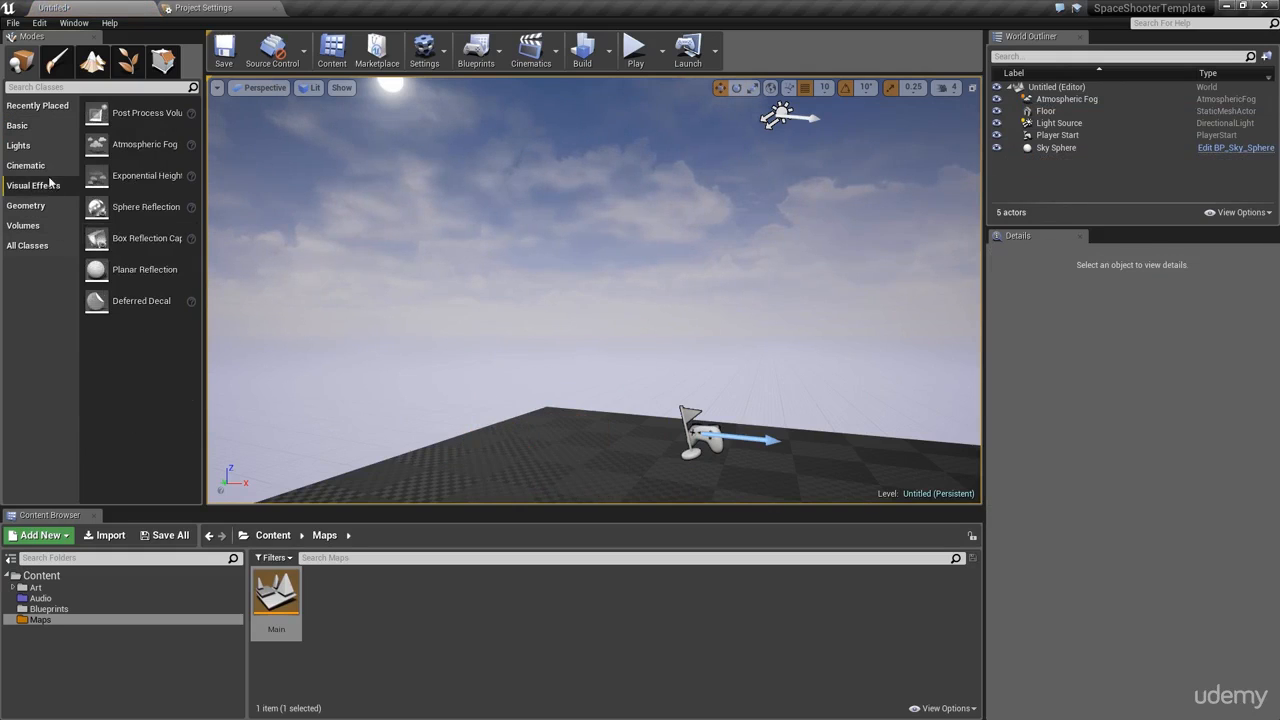
pyautogui.click(48, 166)
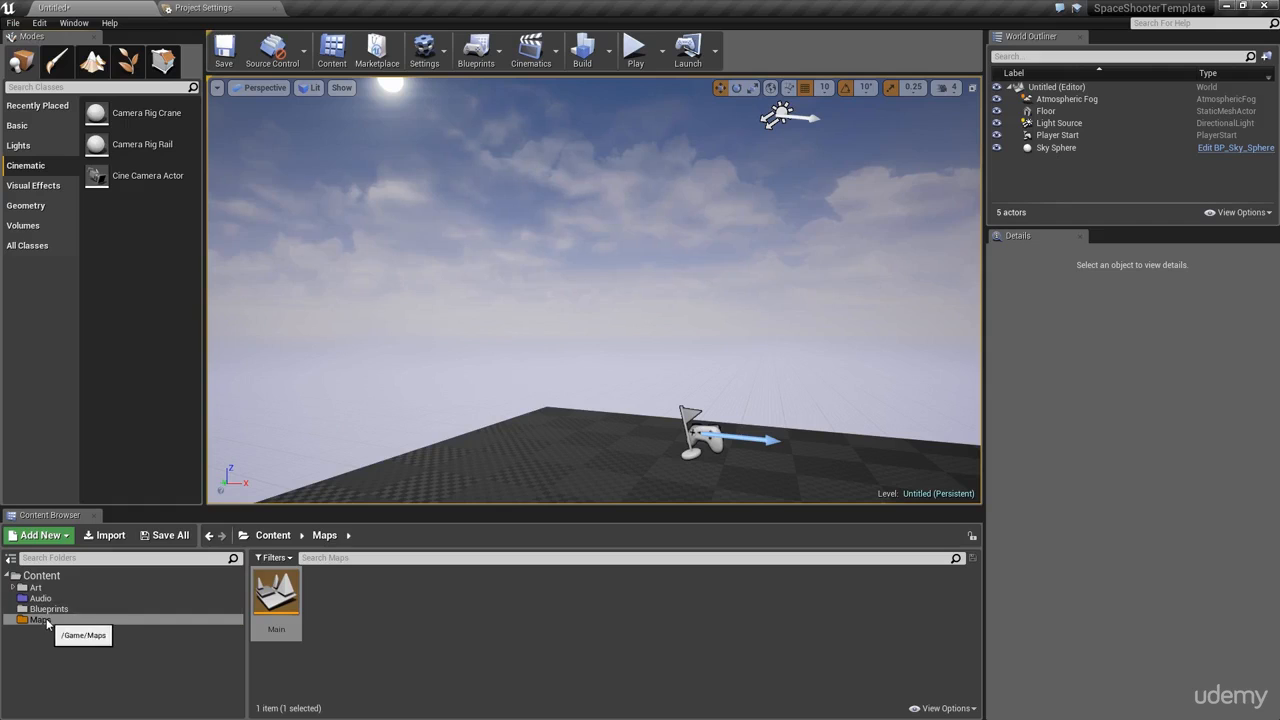
# Step: Open the Main map from the Maps folder without saving the untitled level
pyautogui.click(172, 620)
pyautogui.doubleClick(272, 600)
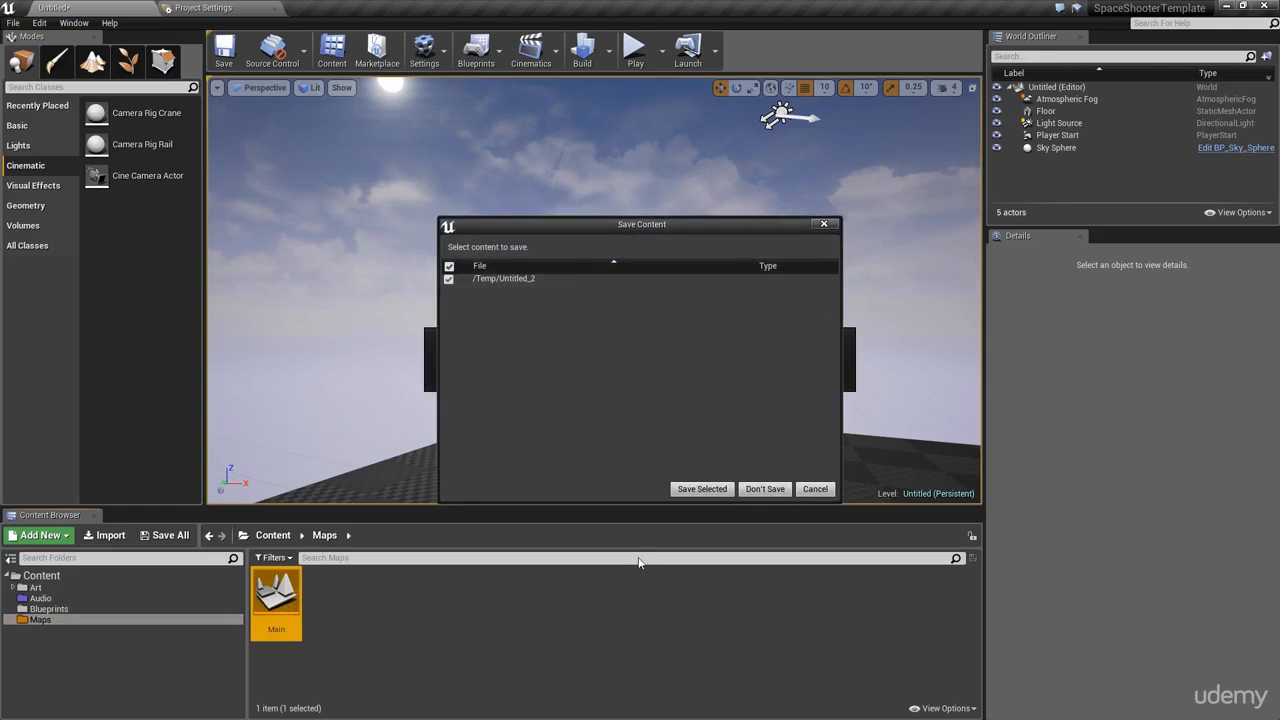
pyautogui.click(763, 489)
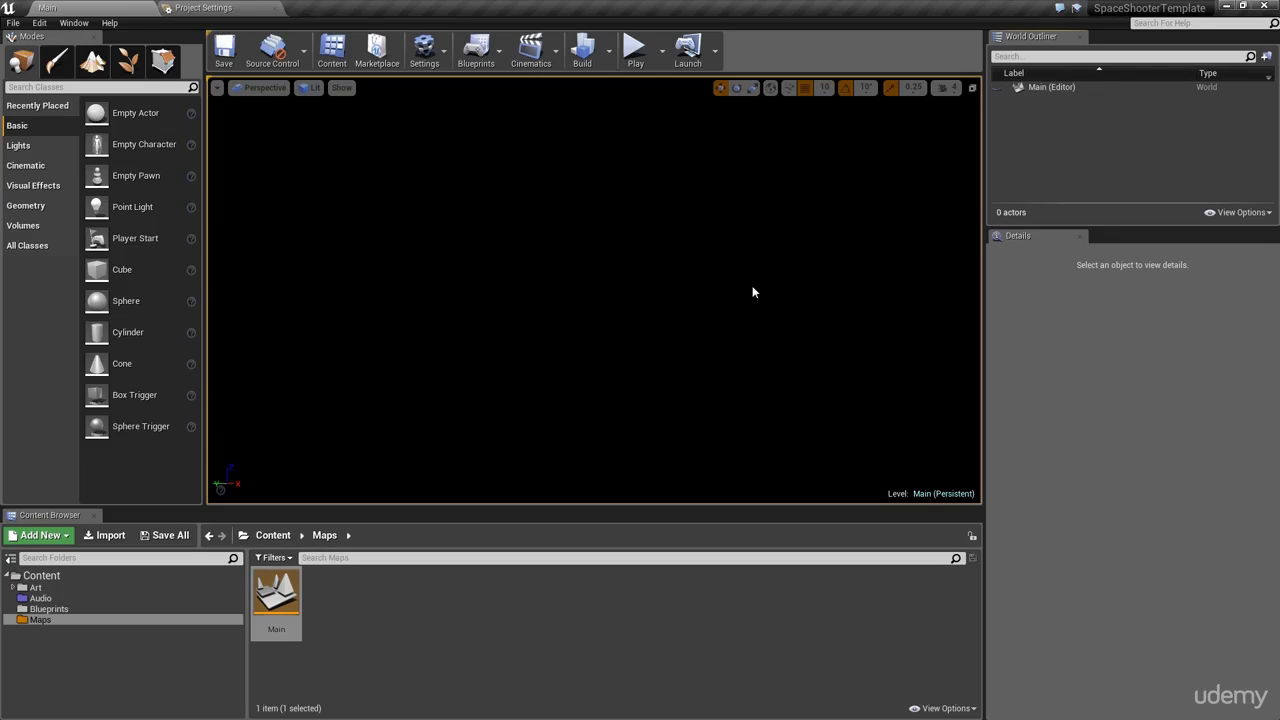
pyautogui.click(968, 708)
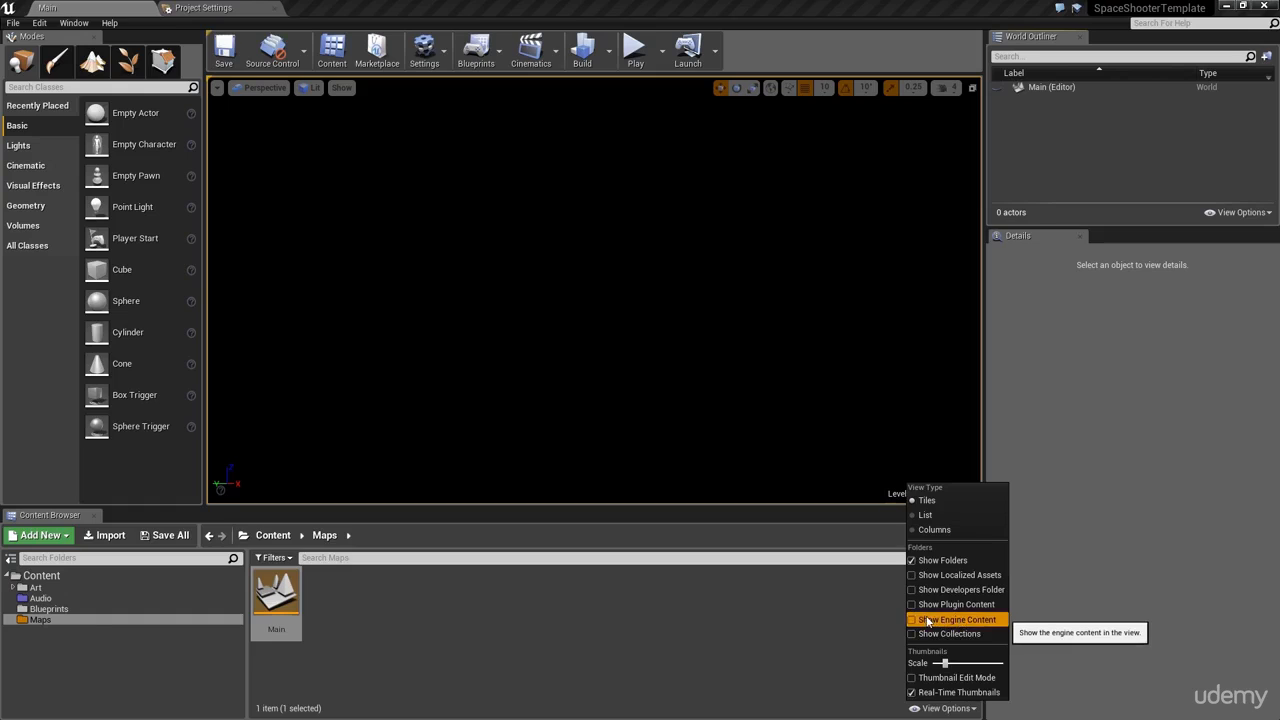
# Step: Show engine content, search folders for 'sky', and open EngineSky to list BP_Sky_Sphere
pyautogui.click(992, 620)
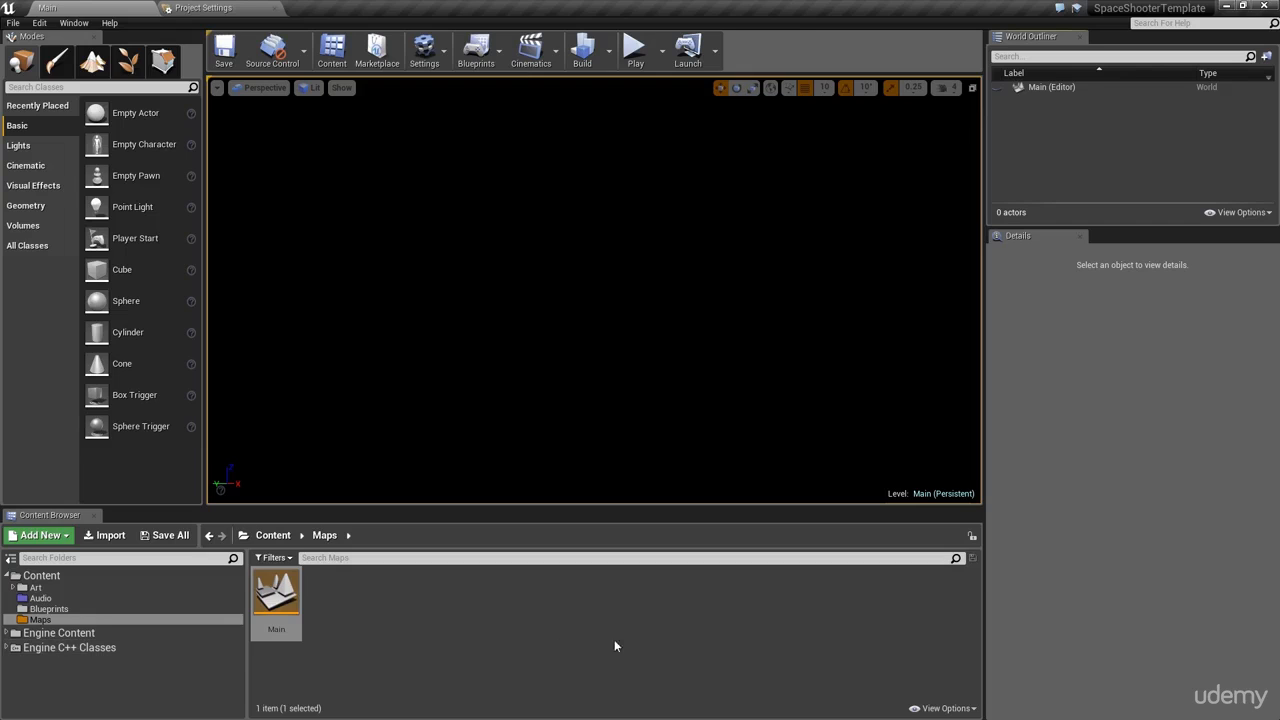
pyautogui.click(943, 708)
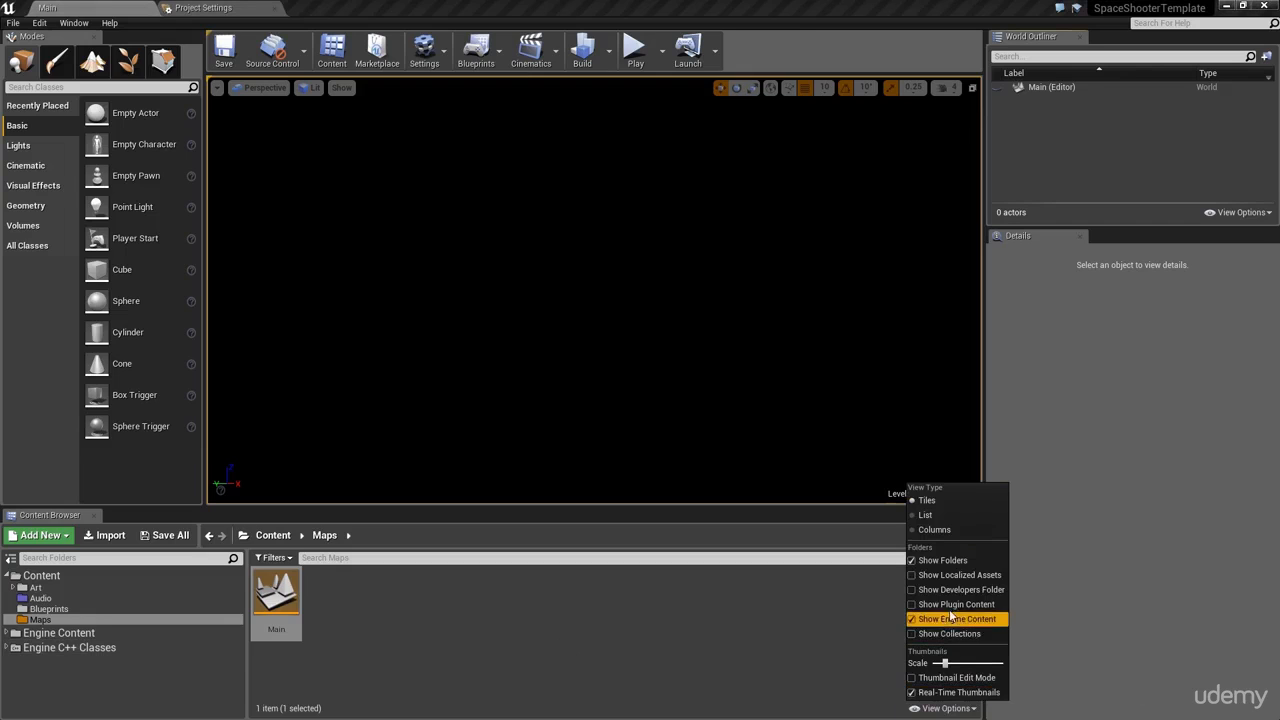
pyautogui.click(88, 558)
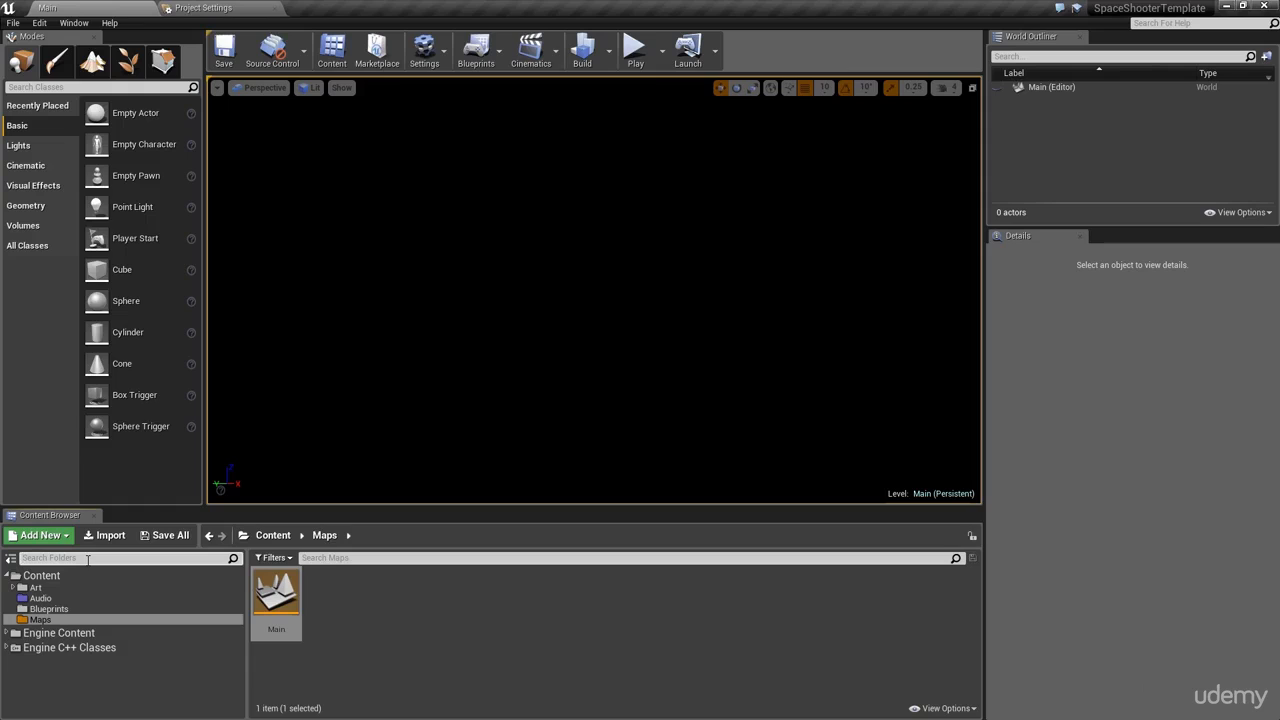
pyautogui.write('sky')
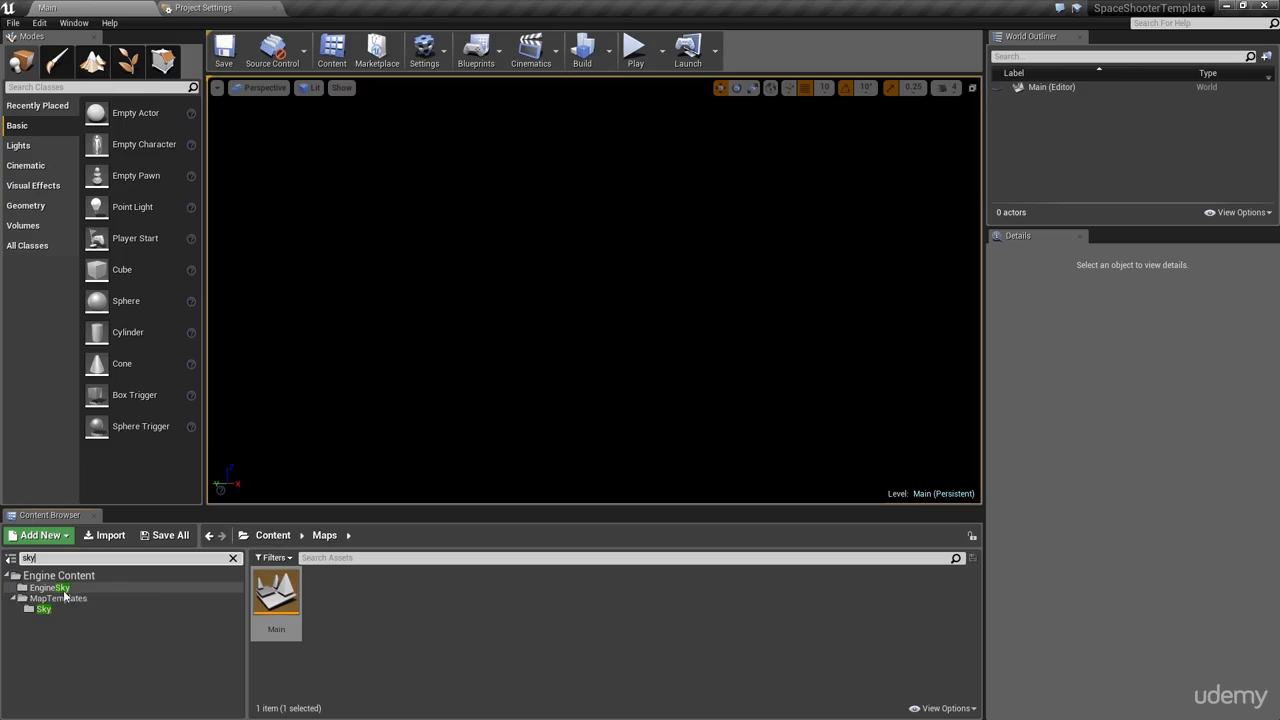
pyautogui.click(66, 590)
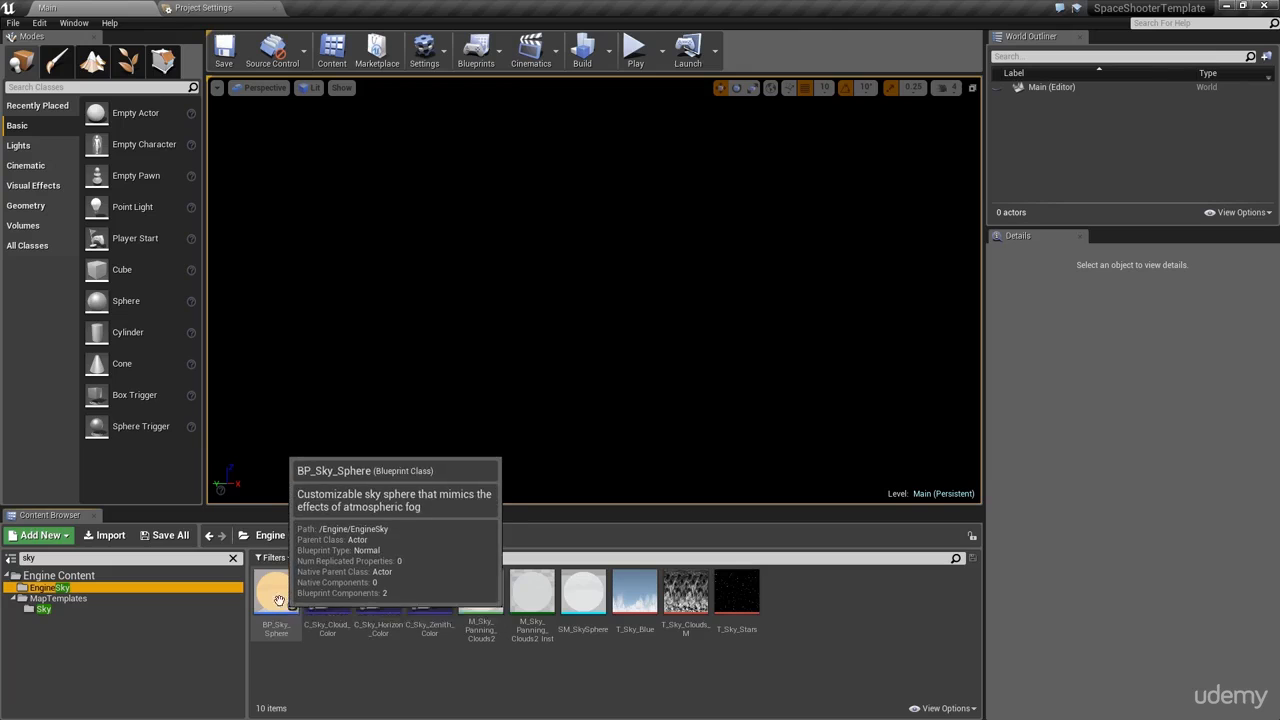
pyautogui.click(43, 609)
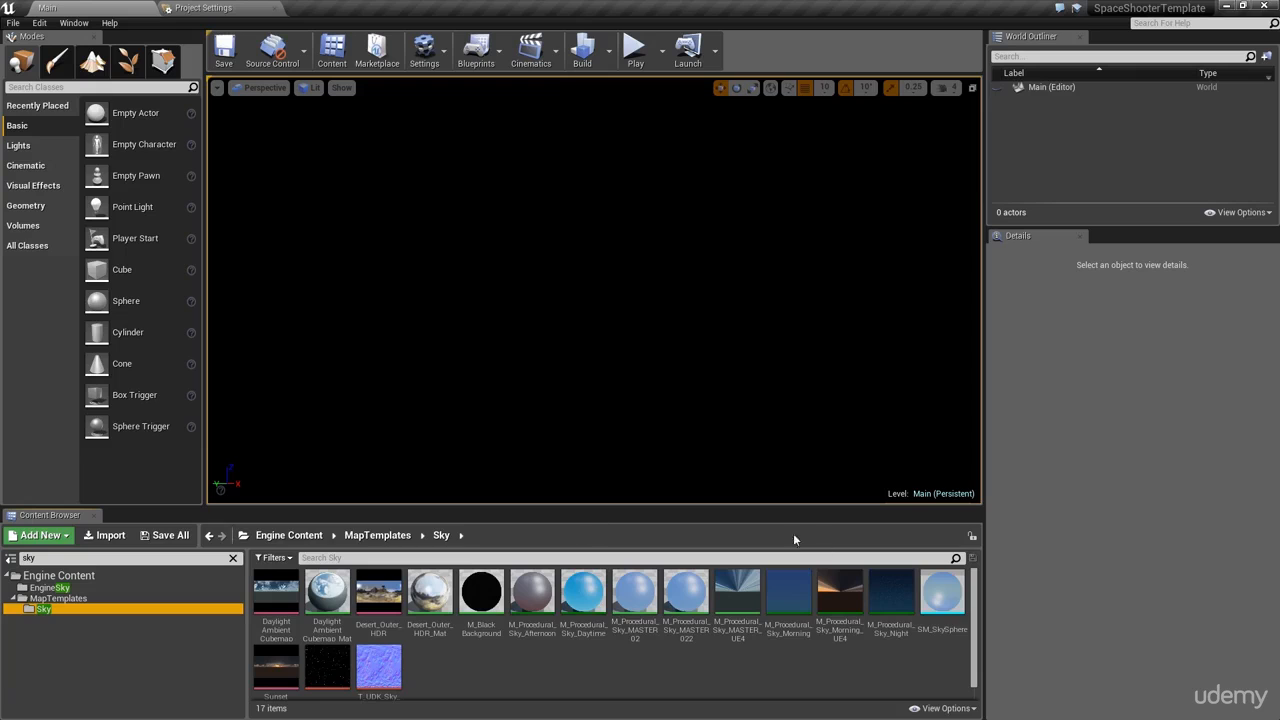
pyautogui.click(48, 587)
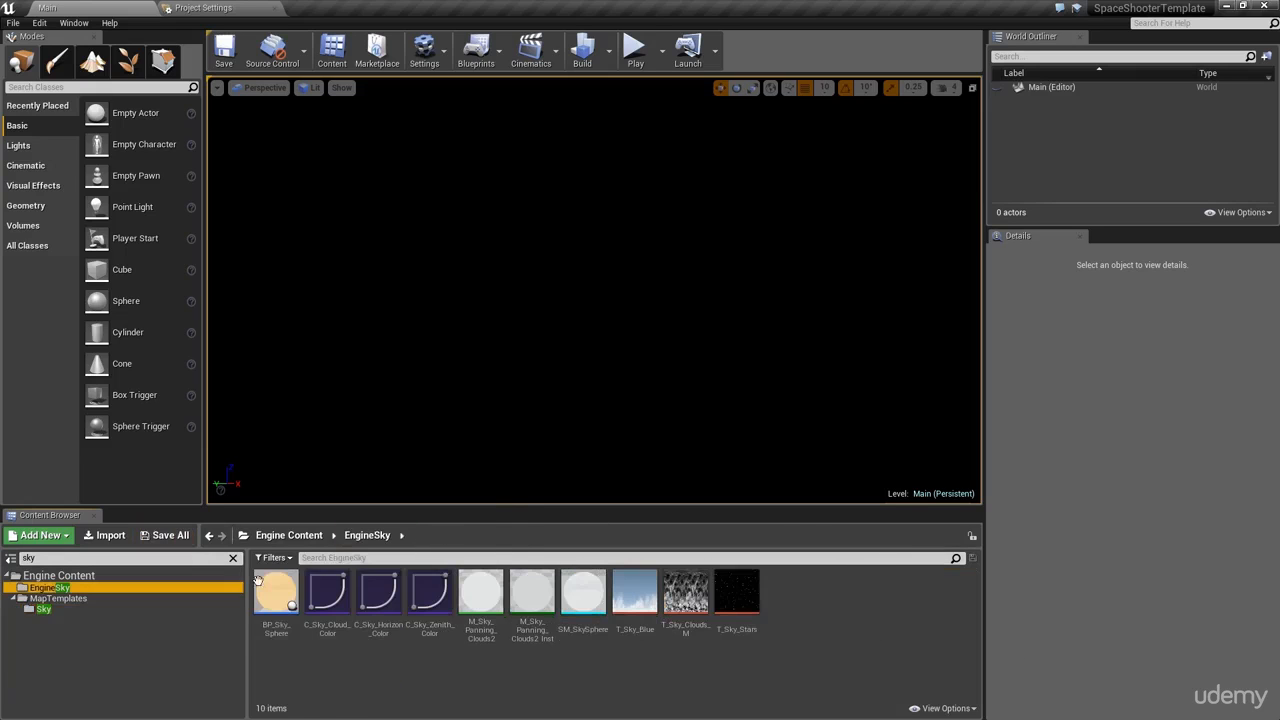
# Step: Drag BP_Sky_Sphere into the Main level and set its Location X, Y, Z to 0, 0, 0
pyautogui.moveTo(275, 600)
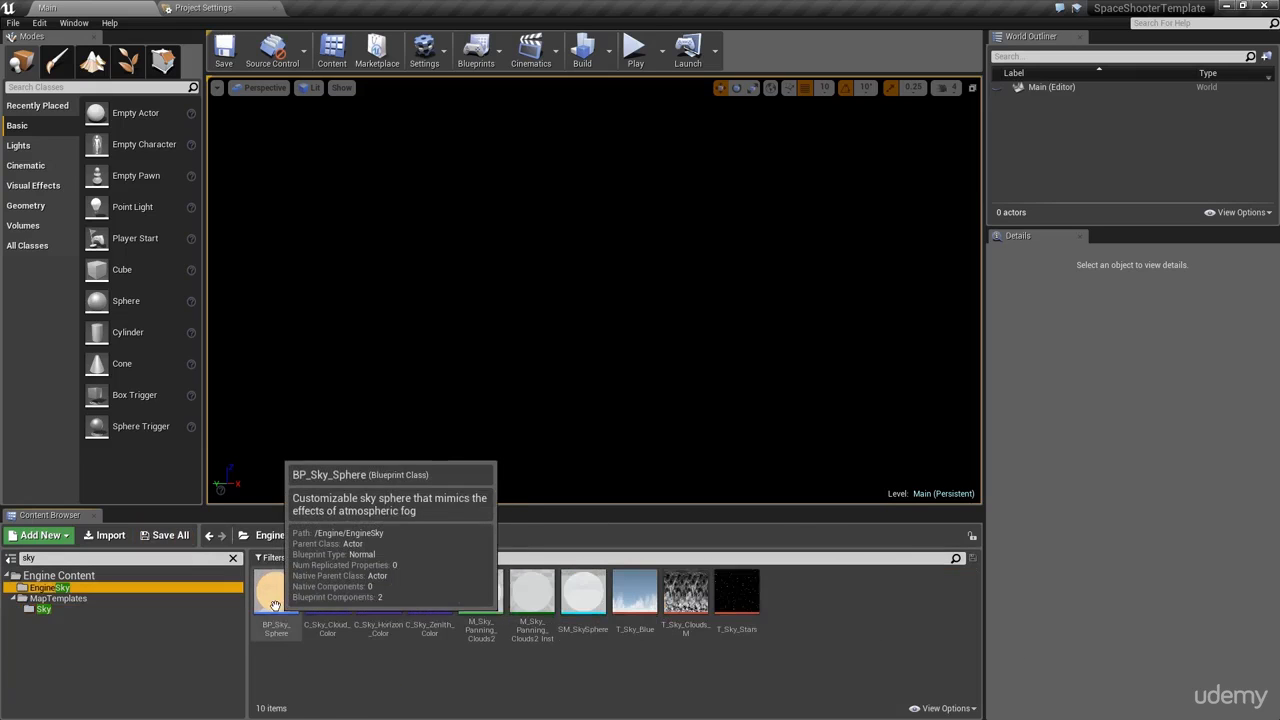
pyautogui.moveTo(275, 600); pyautogui.dragTo(462, 344)
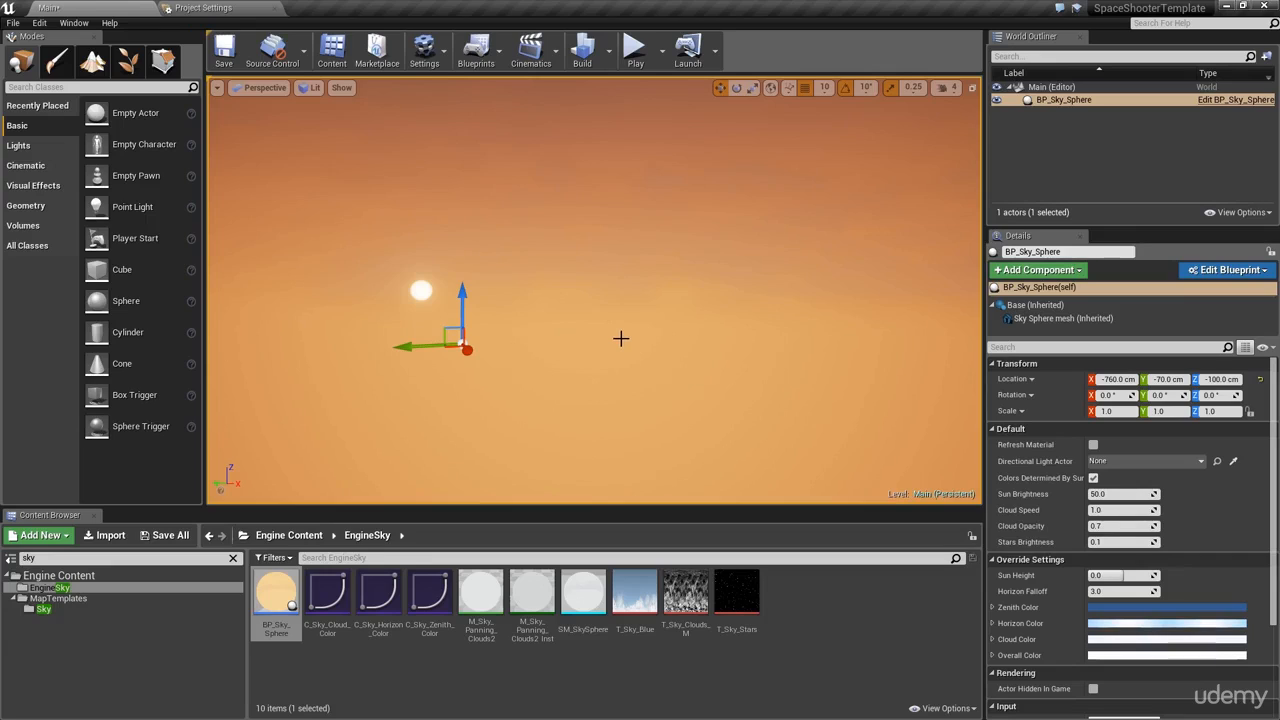
pyautogui.click(1108, 380)
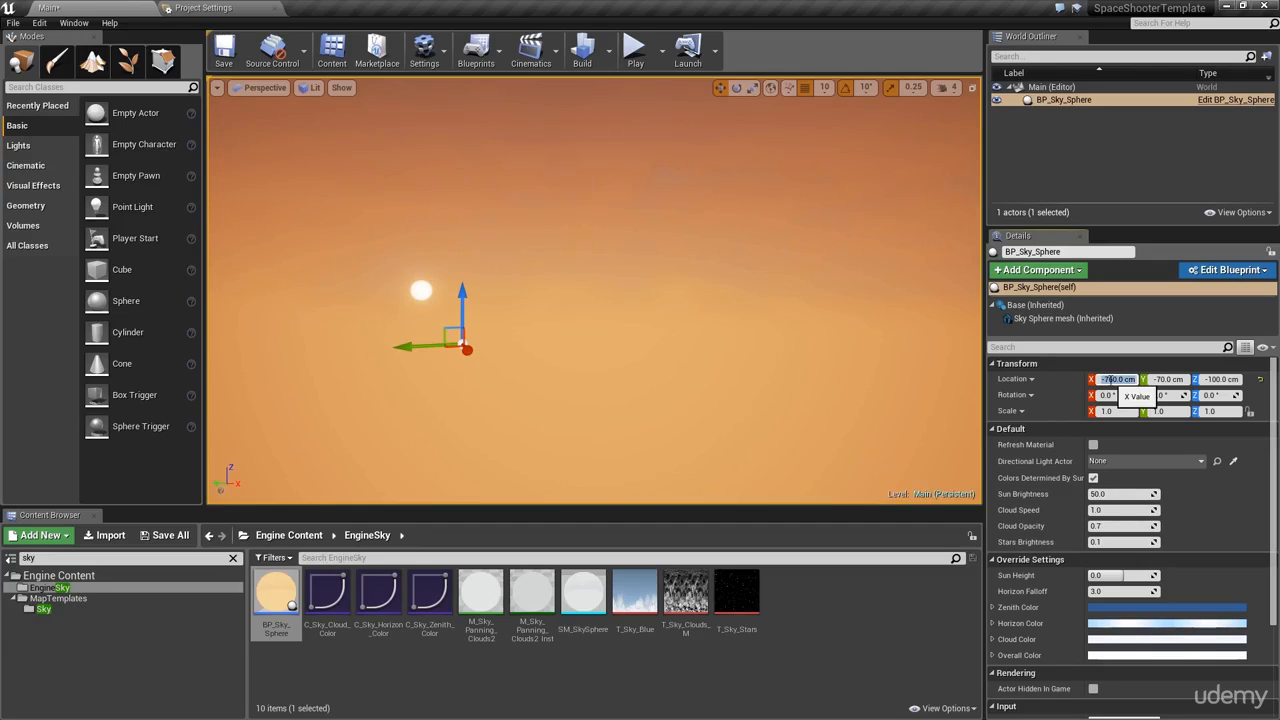
pyautogui.write('0')
pyautogui.press('Tab')
pyautogui.write('0')
pyautogui.press('Tab')
pyautogui.write('0')
pyautogui.press('Return')
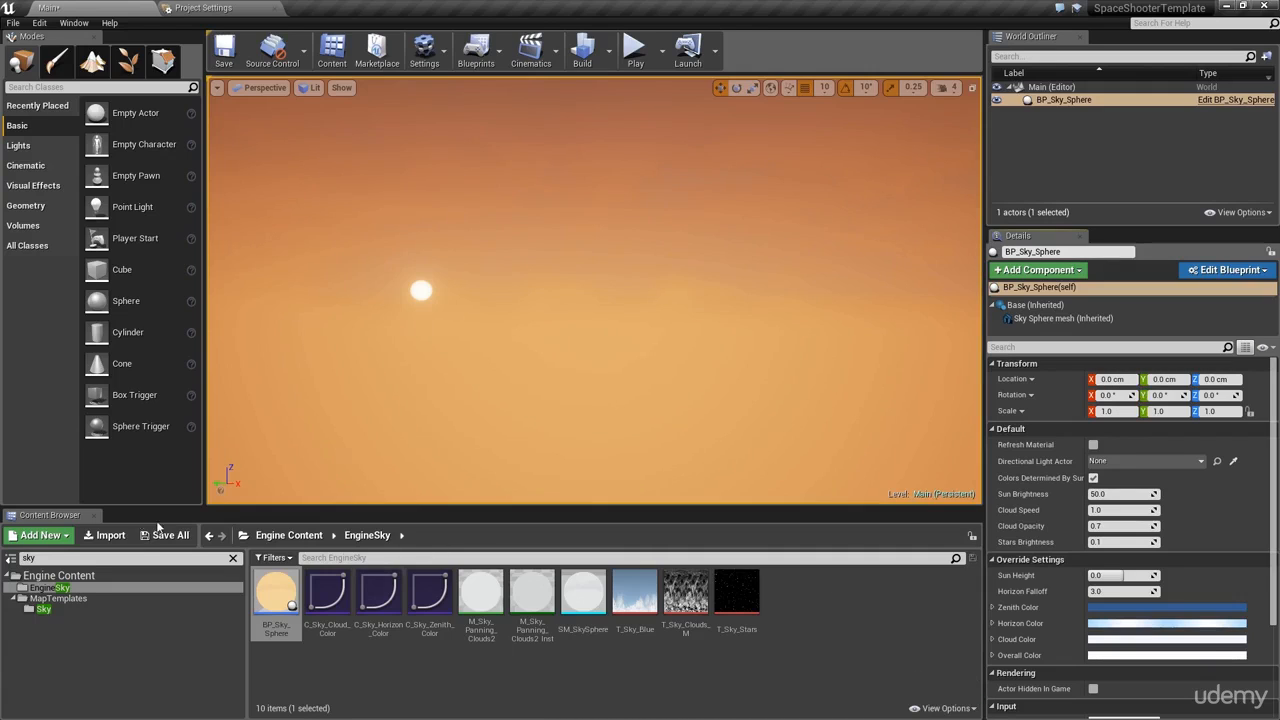
# Step: Hide engine content, clear the 'sky' folder search, and show the project's Content > Audio folder
pyautogui.click(945, 708)
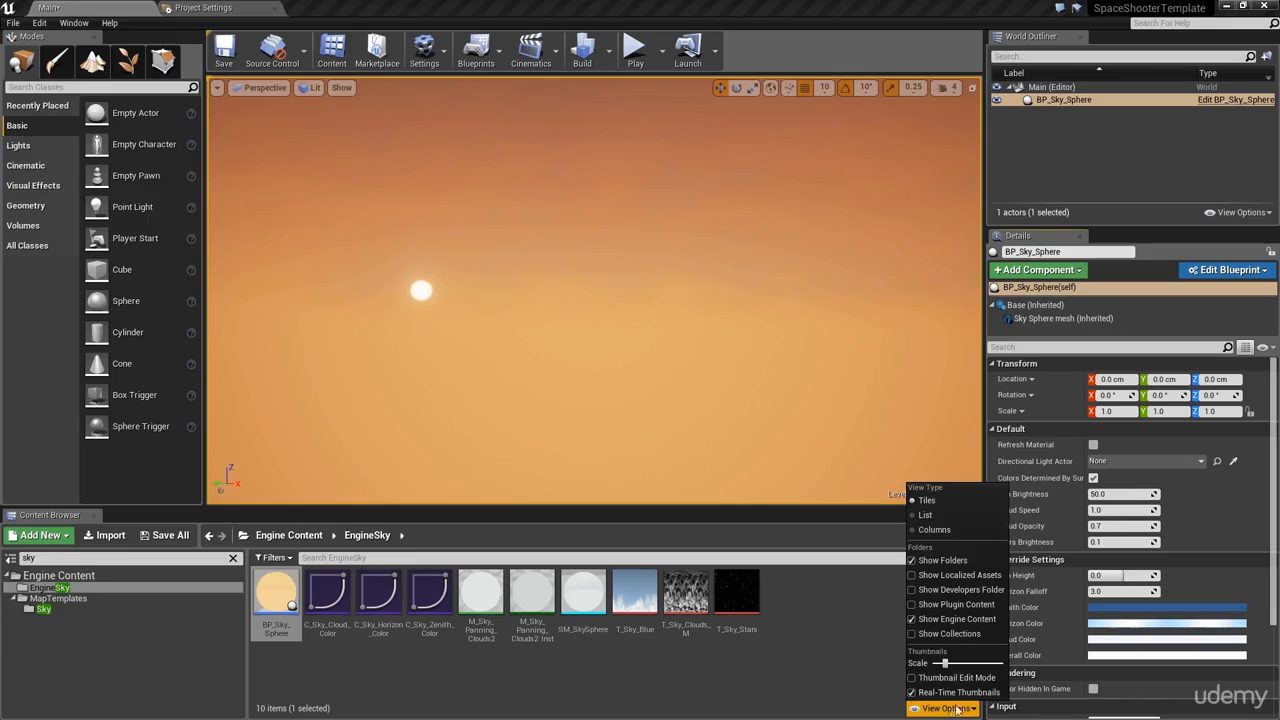
pyautogui.click(945, 619)
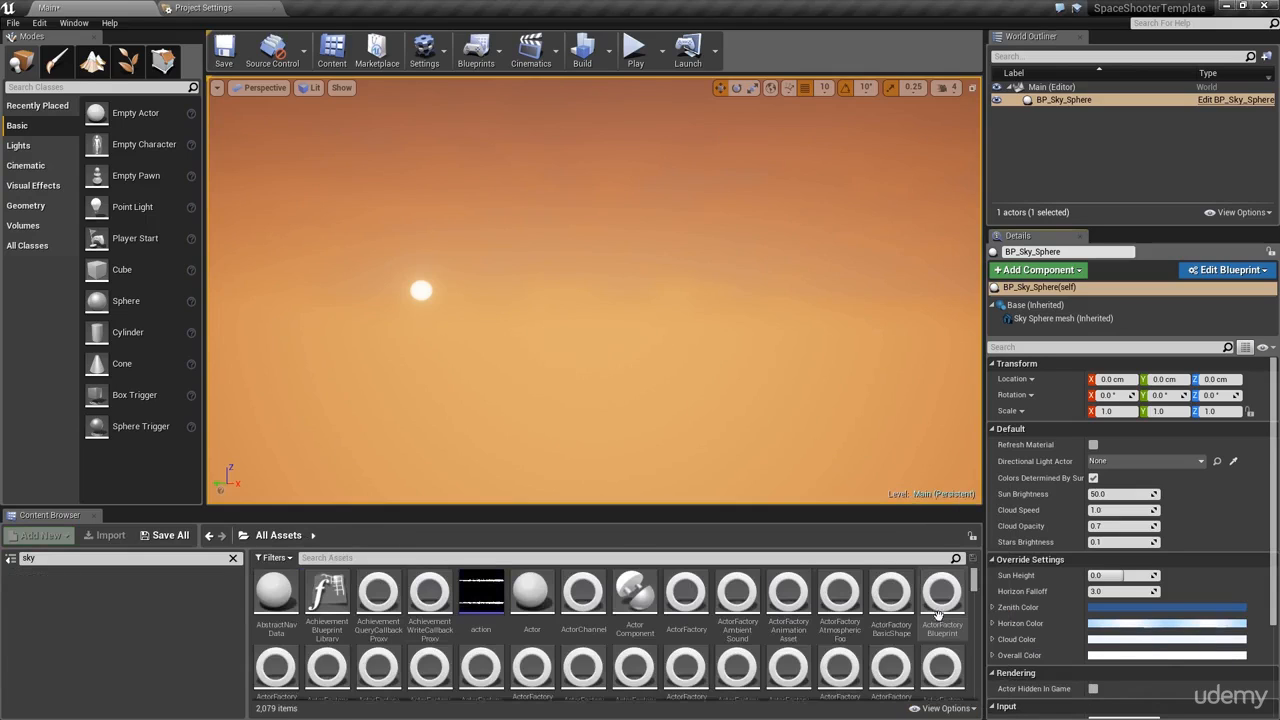
pyautogui.click(229, 564)
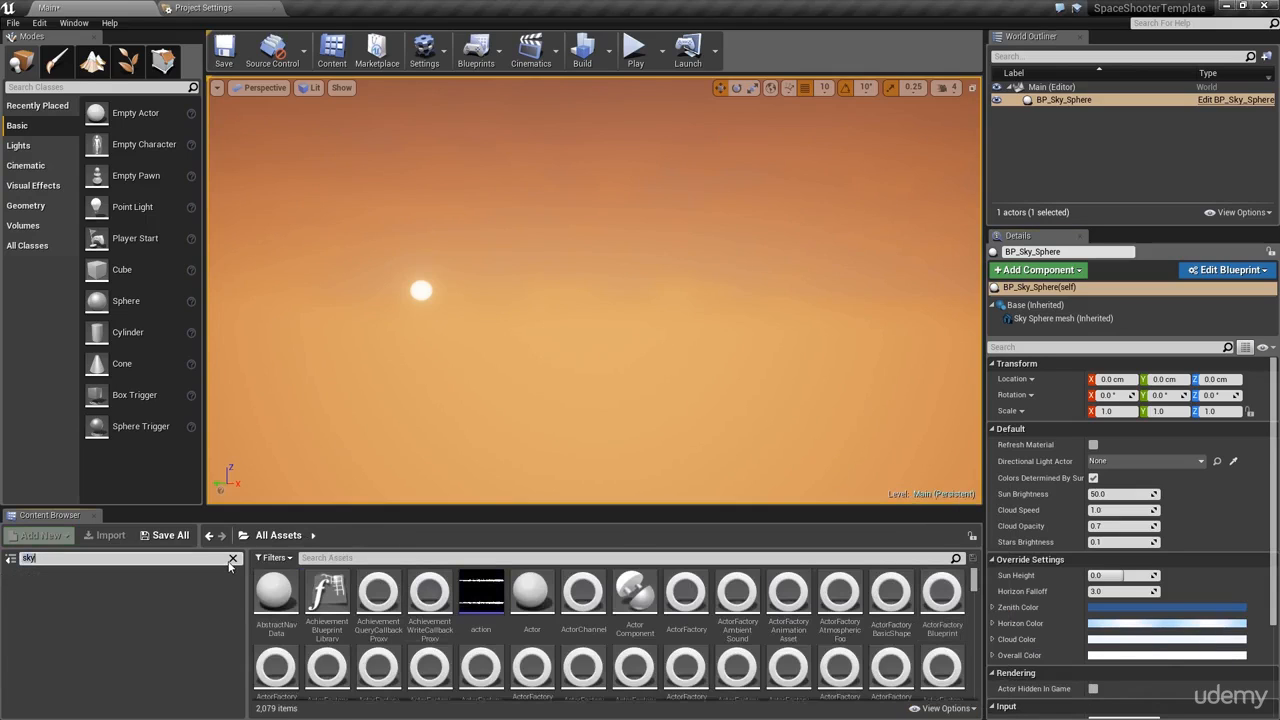
pyautogui.click(232, 561)
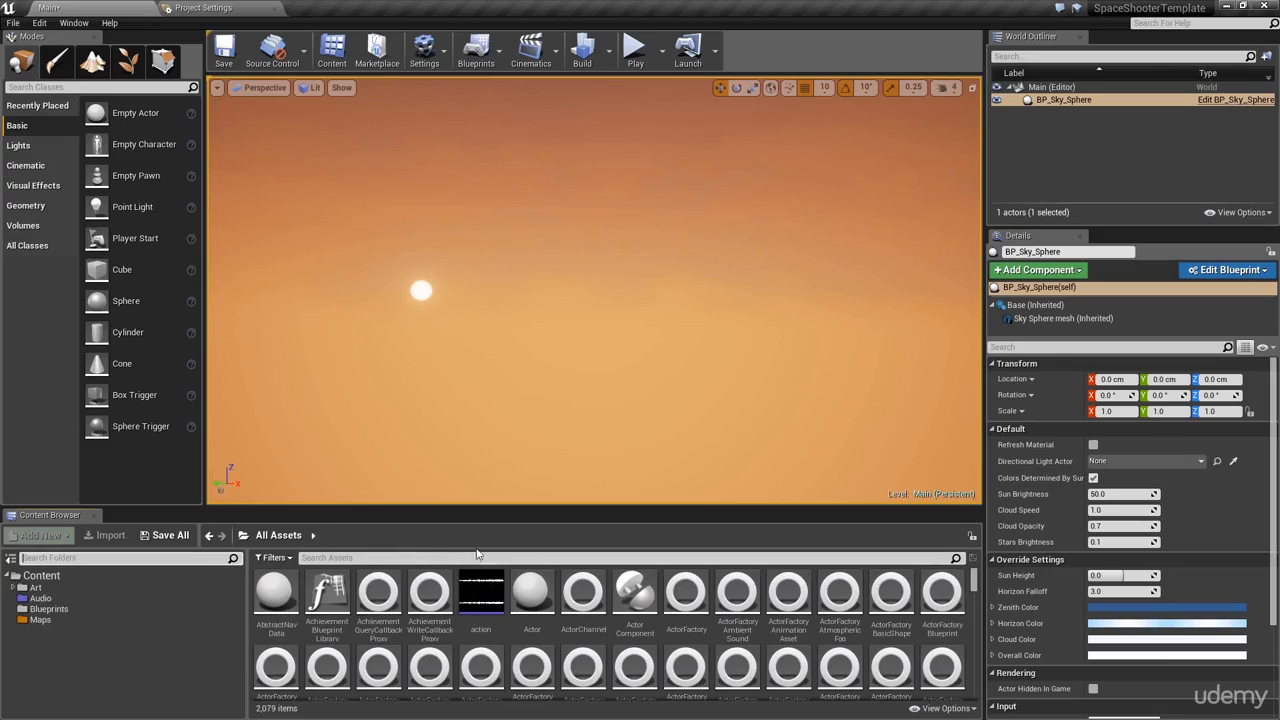
pyautogui.click(70, 577)
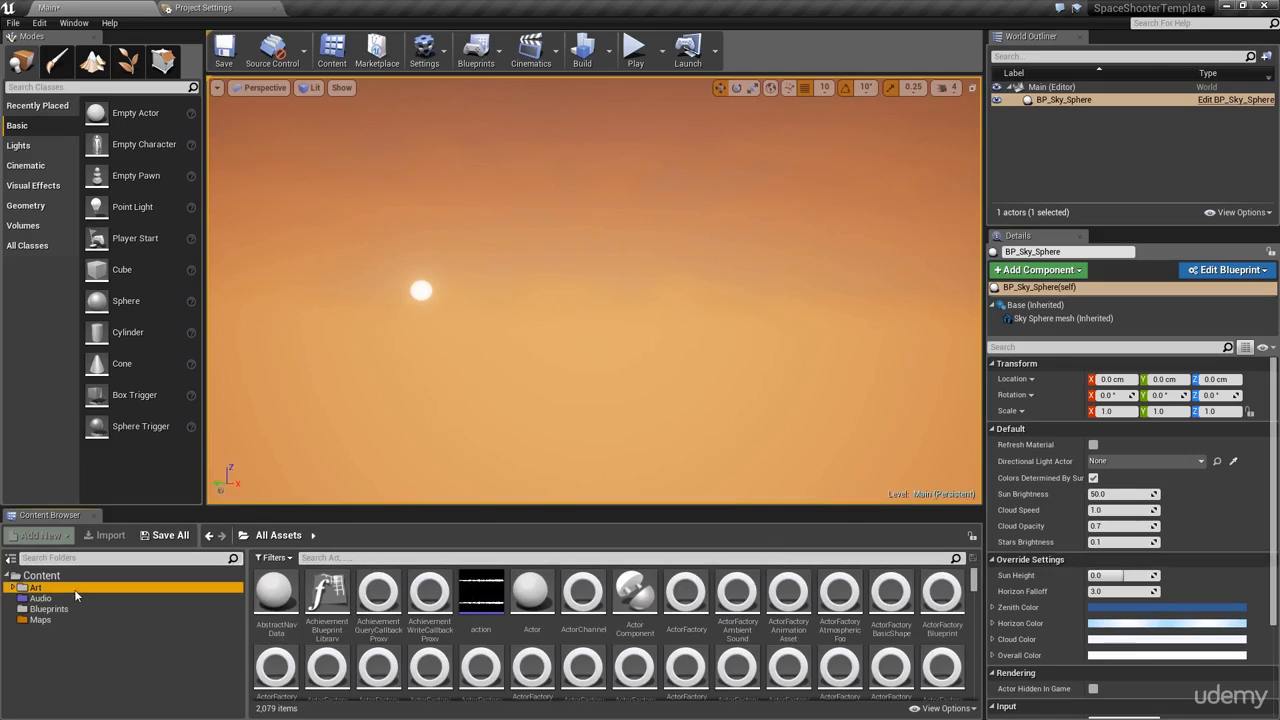
pyautogui.click(70, 598)
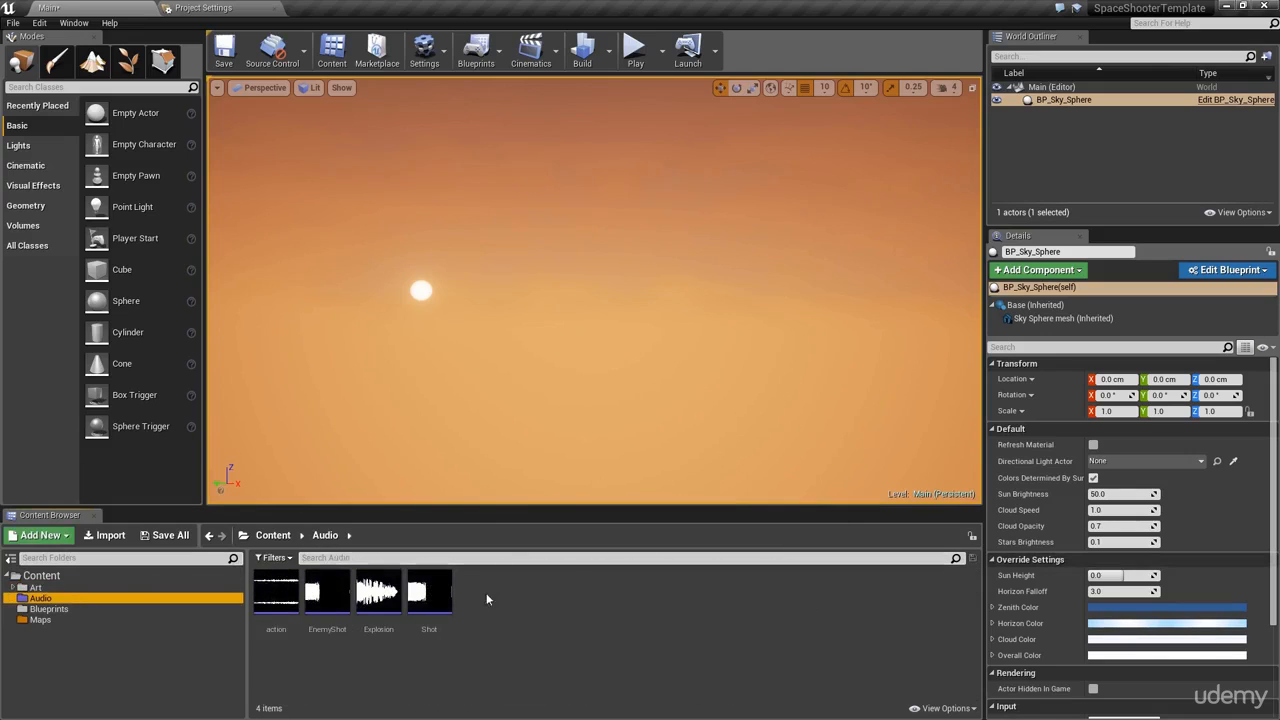
# Step: Look around the orange sunset sky and select BP_Sky_Sphere in the World Outliner
pyautogui.moveTo(490, 267); pyautogui.dragTo(490, 267, button='right')
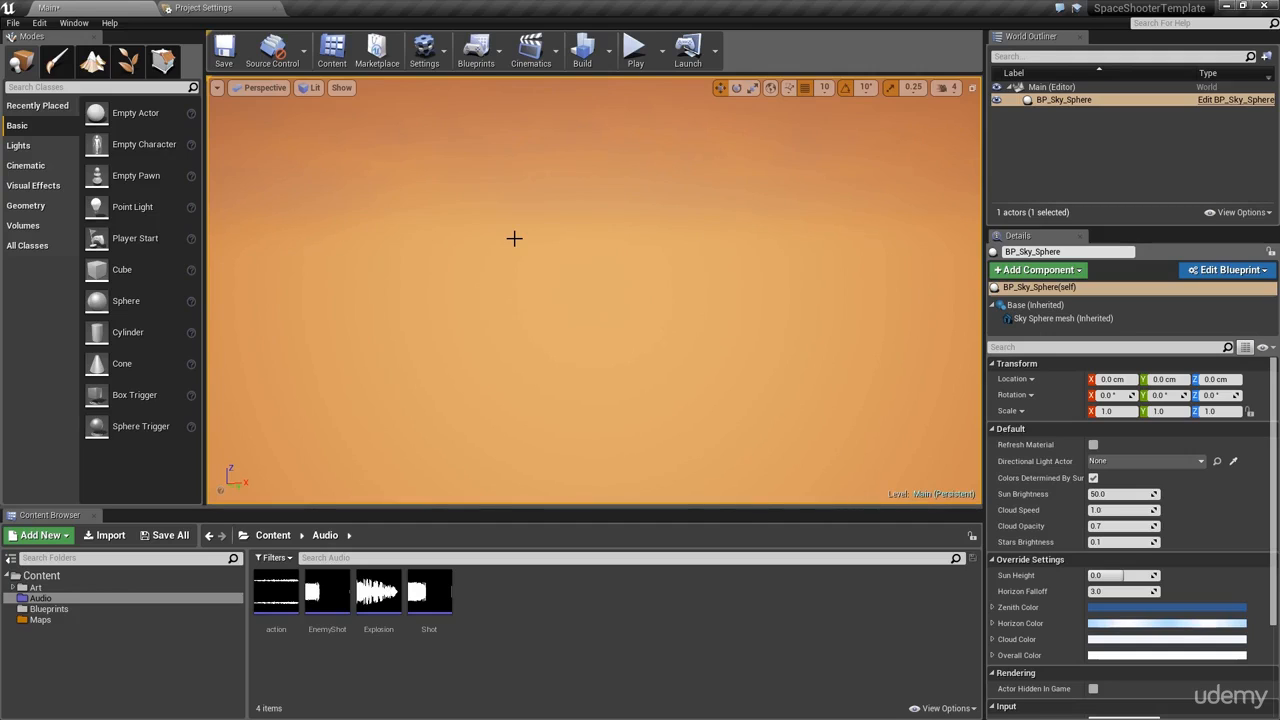
pyautogui.moveTo(514, 226); pyautogui.dragTo(600, 192, button='right')
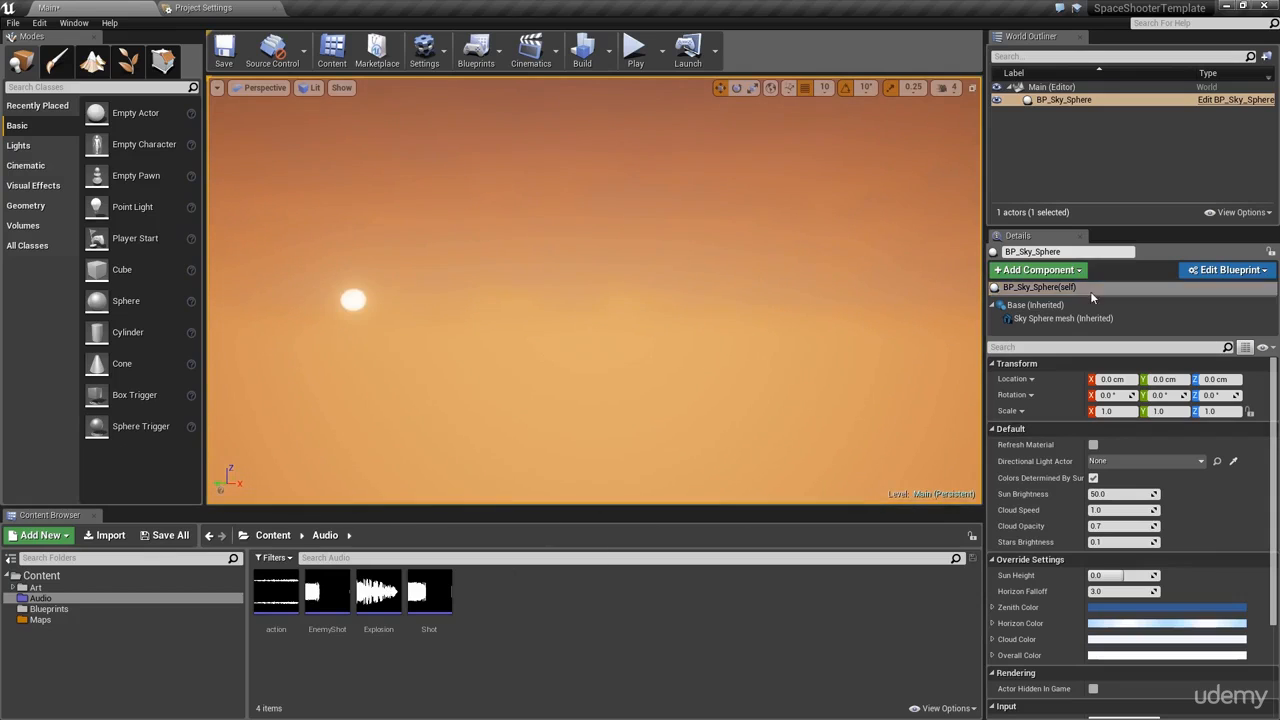
pyautogui.click(1045, 103)
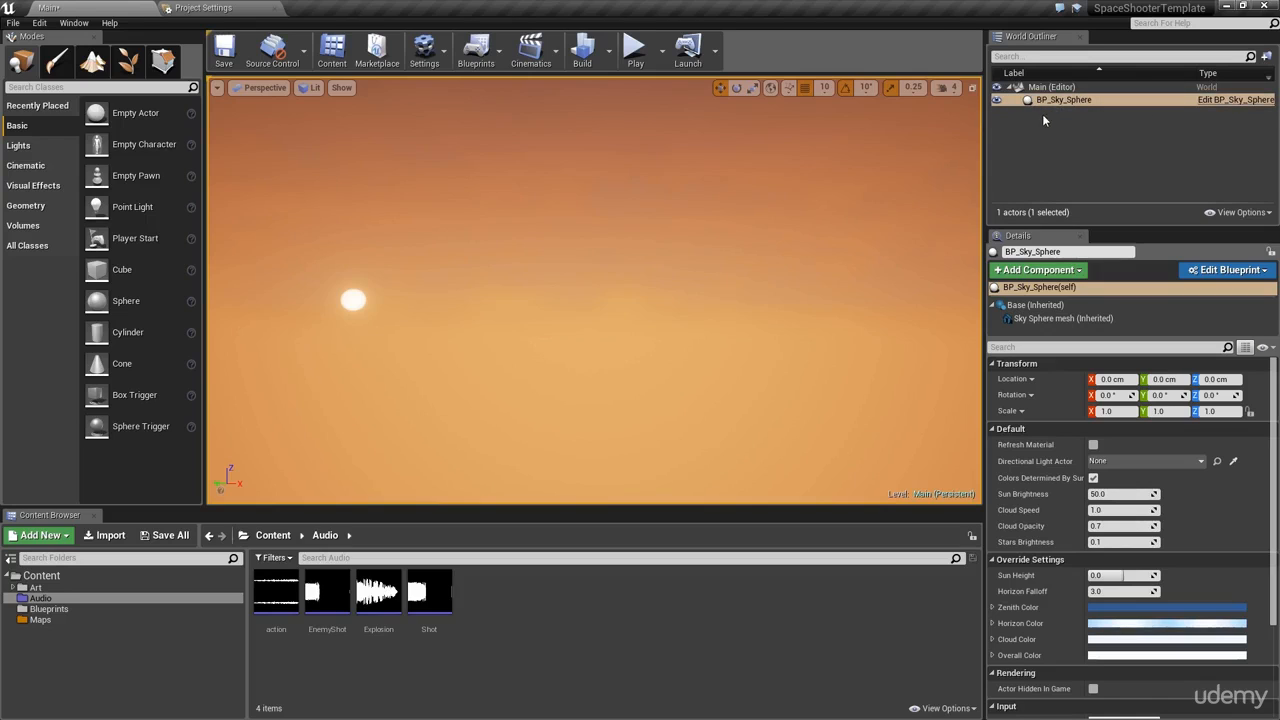
# Step: Open the BP_Sky_Sphere blueprint maximized and inspect its Construction Script nodes
pyautogui.click(1236, 100)
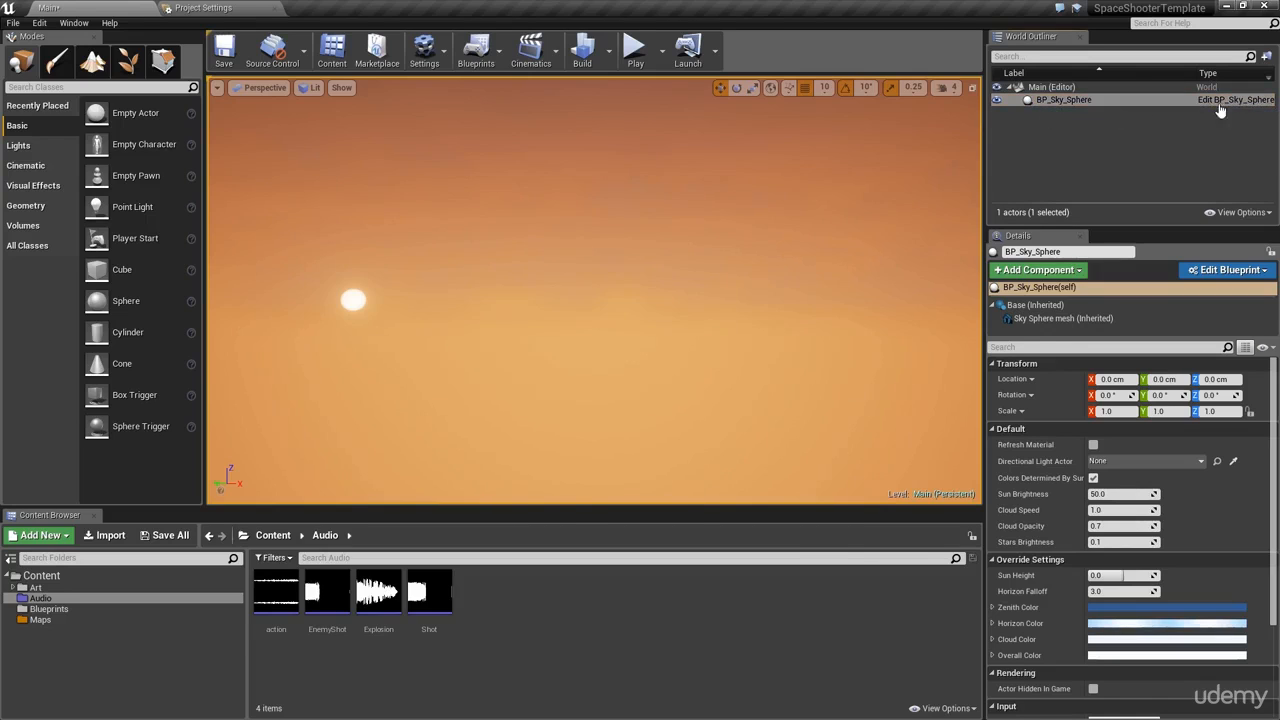
pyautogui.doubleClick(330, 134)
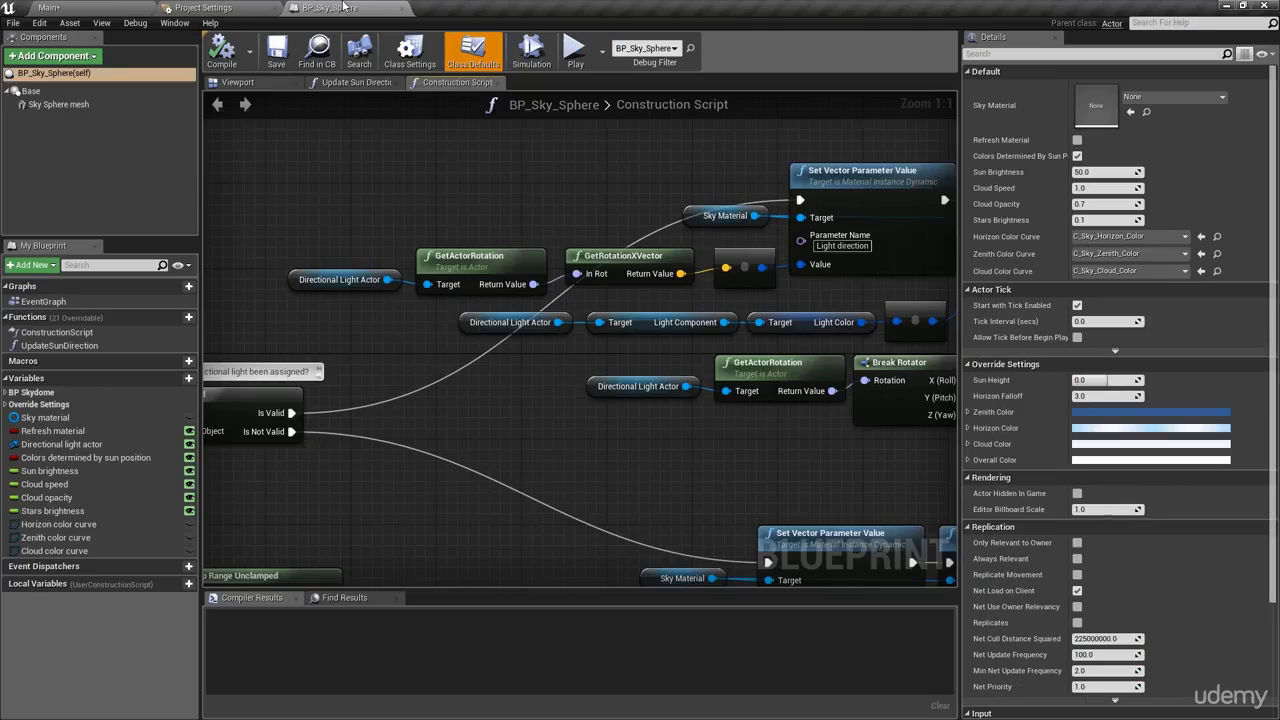
pyautogui.scroll(-8, 430, 224)
pyautogui.moveTo(428, 222); pyautogui.dragTo(496, 344, button='right')
pyautogui.scroll(5, 496, 344)
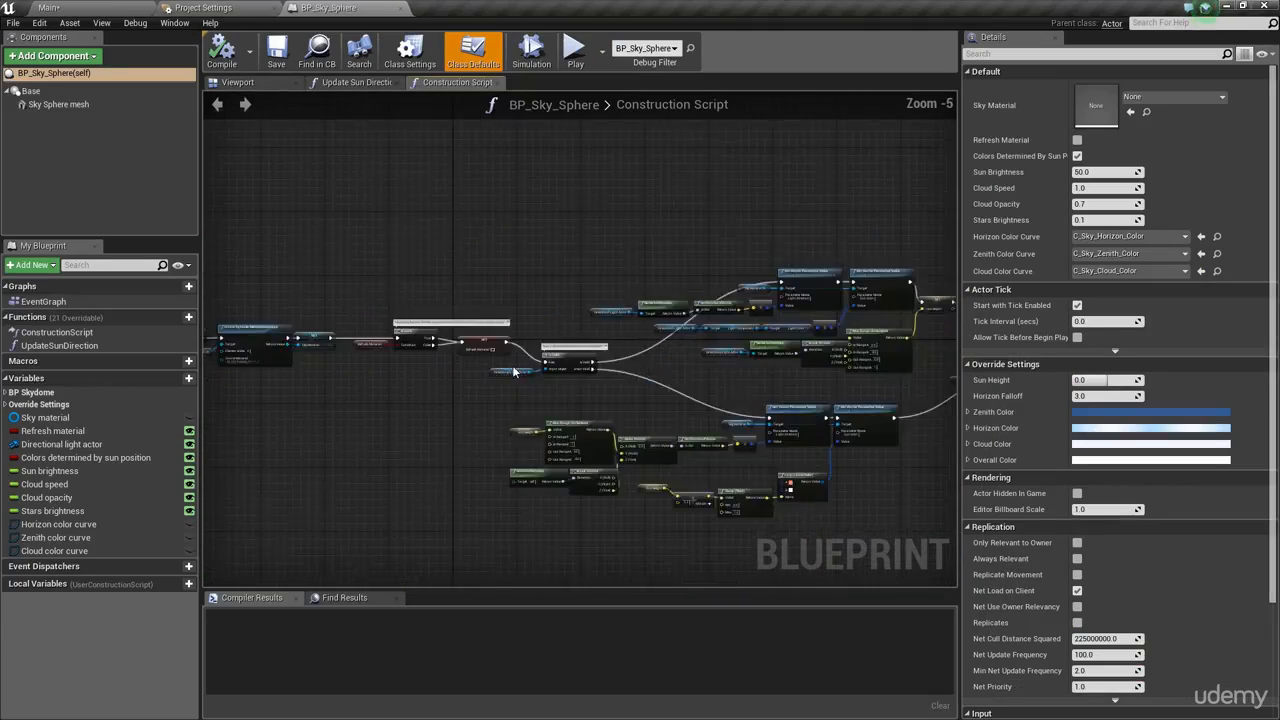
pyautogui.moveTo(532, 303); pyautogui.dragTo(362, 200, button='right')
# Step: Pan the graph to the Branch node and the Horizon, Zenith and Cloud color nodes
pyautogui.scroll(3, 458, 408)
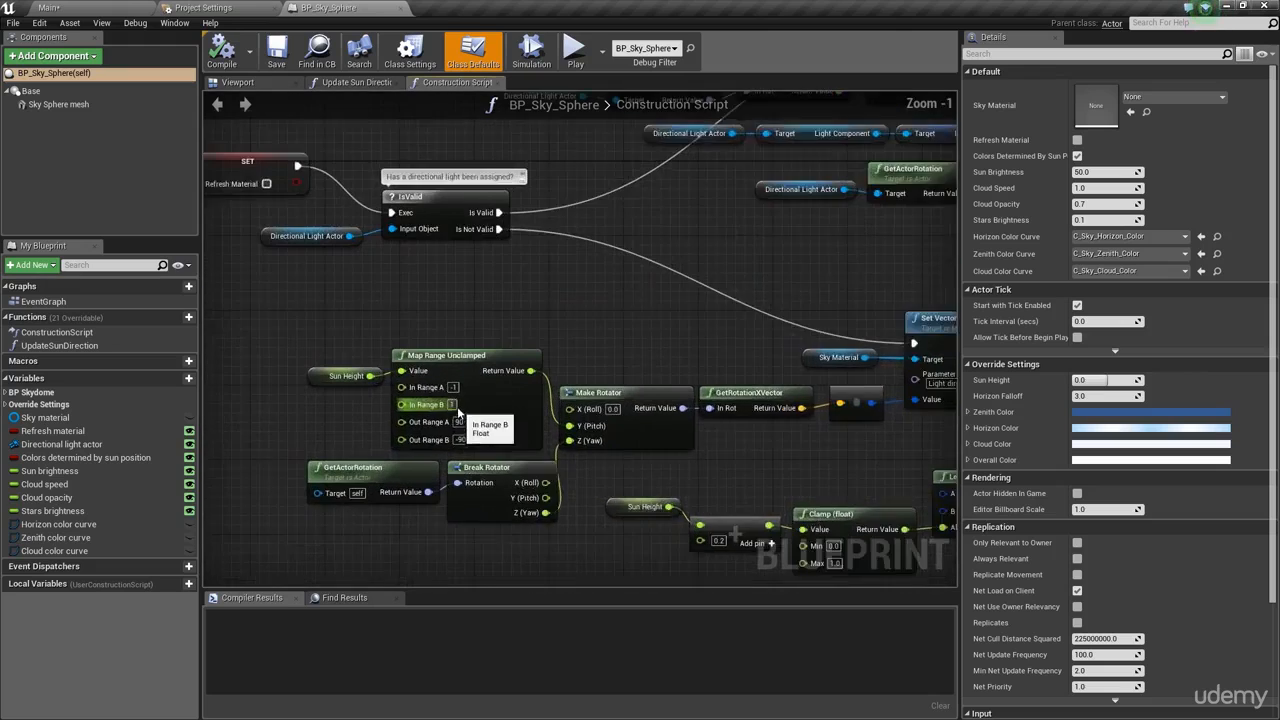
pyautogui.moveTo(653, 361); pyautogui.dragTo(294, 397, button='right')
pyautogui.moveTo(650, 304); pyautogui.dragTo(485, 252, button='right')
pyautogui.scroll(-2, 485, 252)
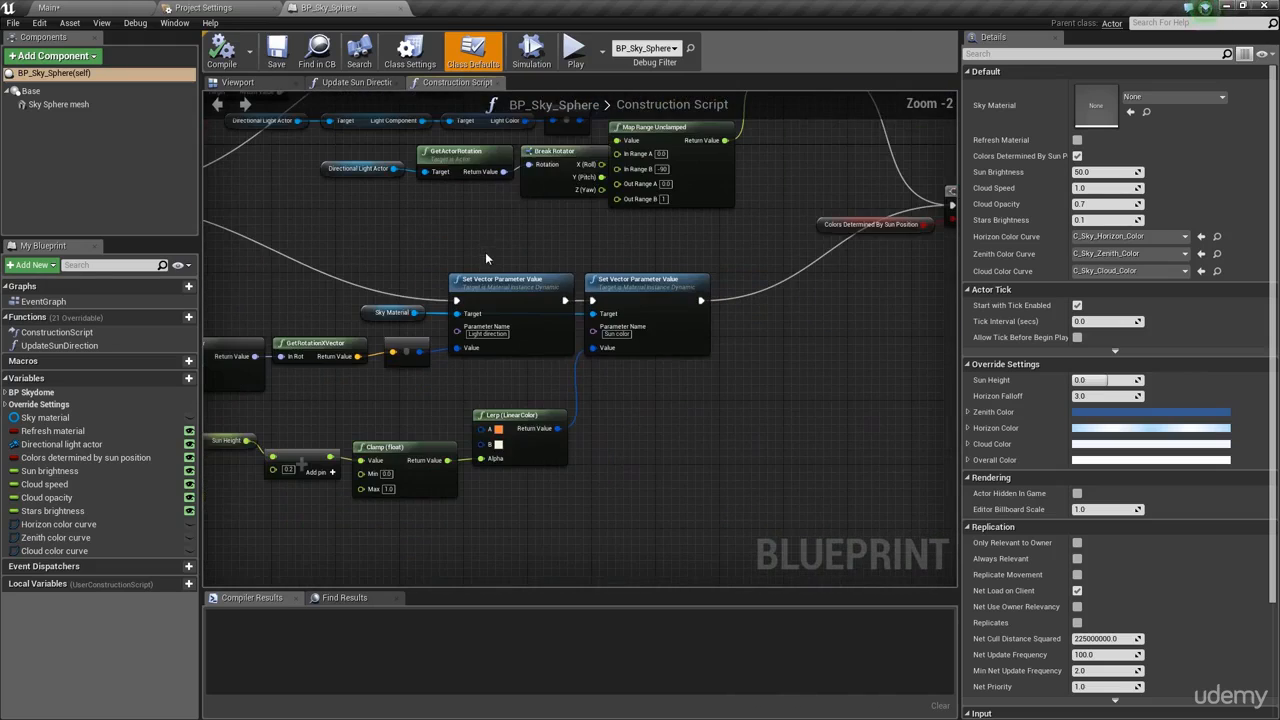
pyautogui.moveTo(589, 242); pyautogui.dragTo(417, 541, button='right')
pyautogui.moveTo(795, 446); pyautogui.dragTo(0, 315, button='right')
pyautogui.moveTo(352, 142); pyautogui.dragTo(306, 140, button='right')
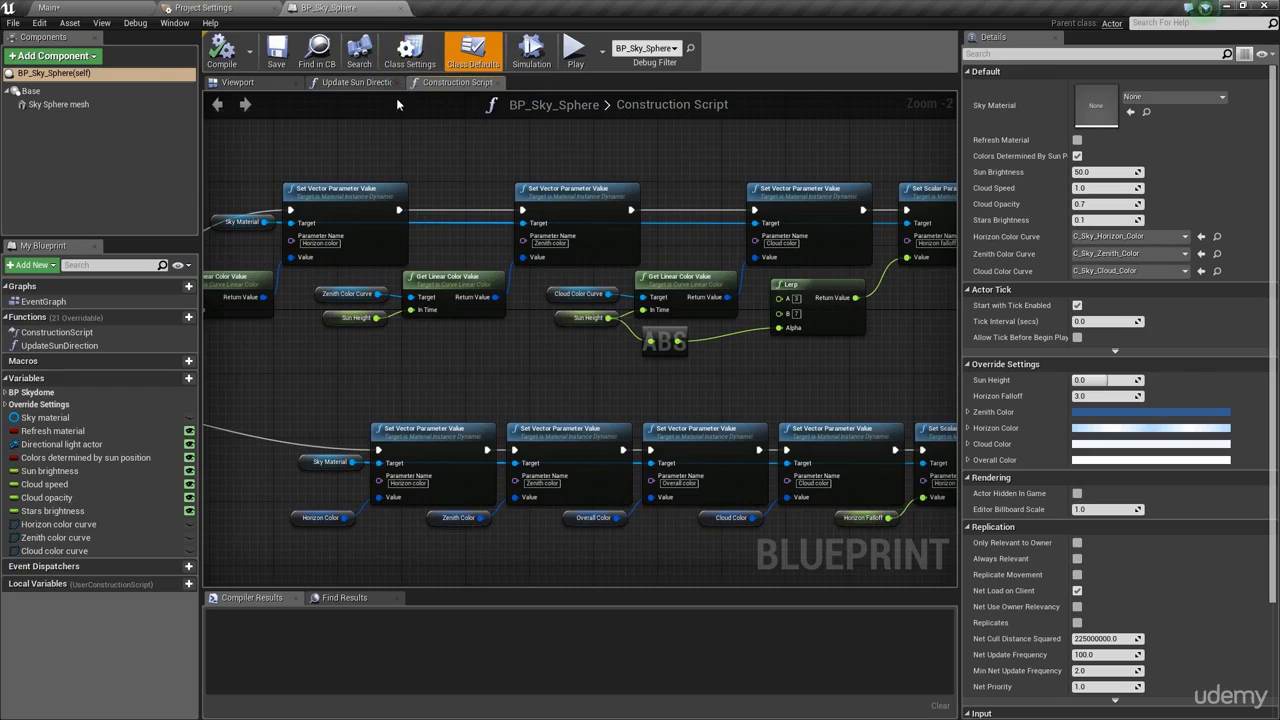
# Step: Back on the Main level tab, change the sky sphere's Sun Brightness from 50 to 100
pyautogui.click(48, 7)
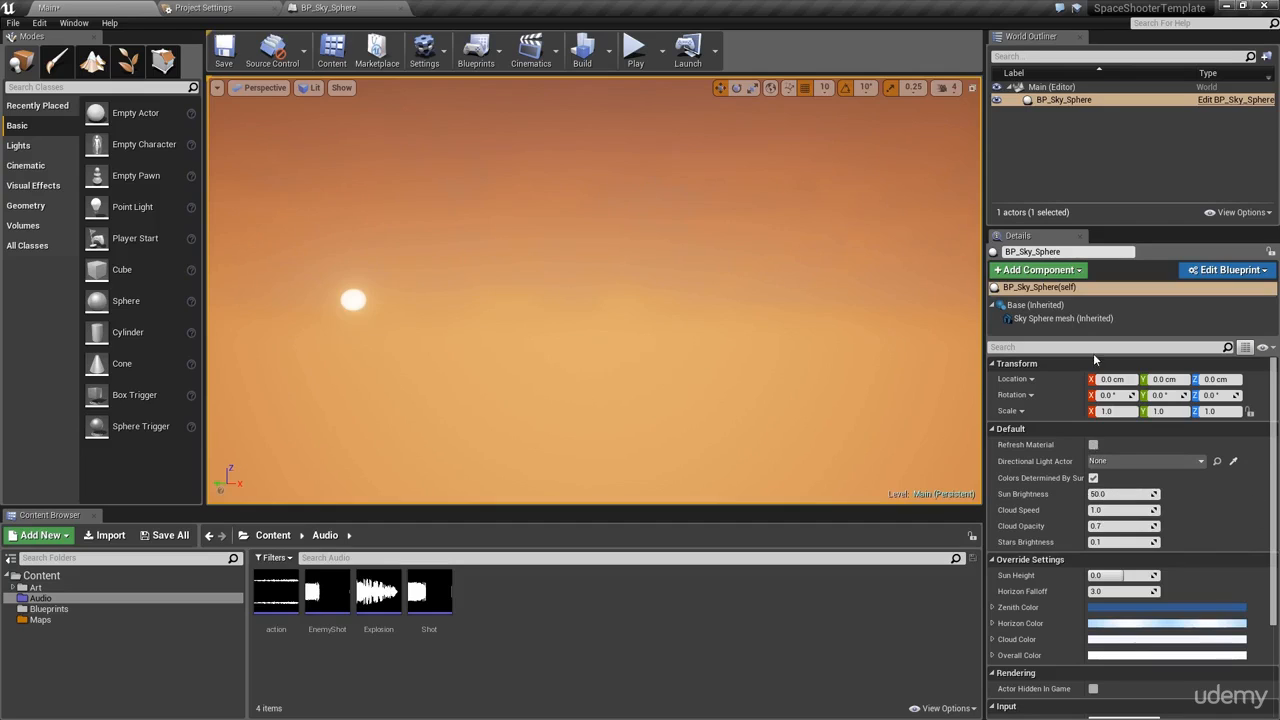
pyautogui.click(1118, 493)
pyautogui.write('100')
pyautogui.press('Tab')
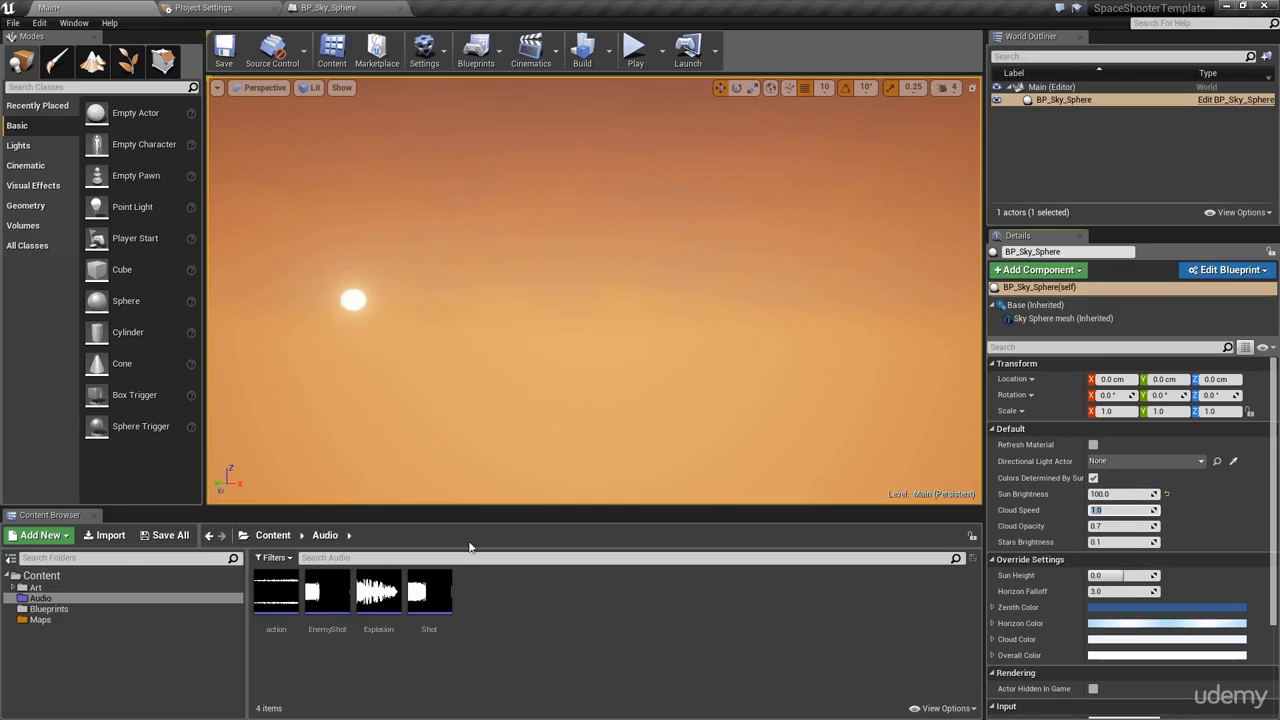
# Step: Place the enemyShip2 mesh from Art > Models into the level
pyautogui.click(62, 588)
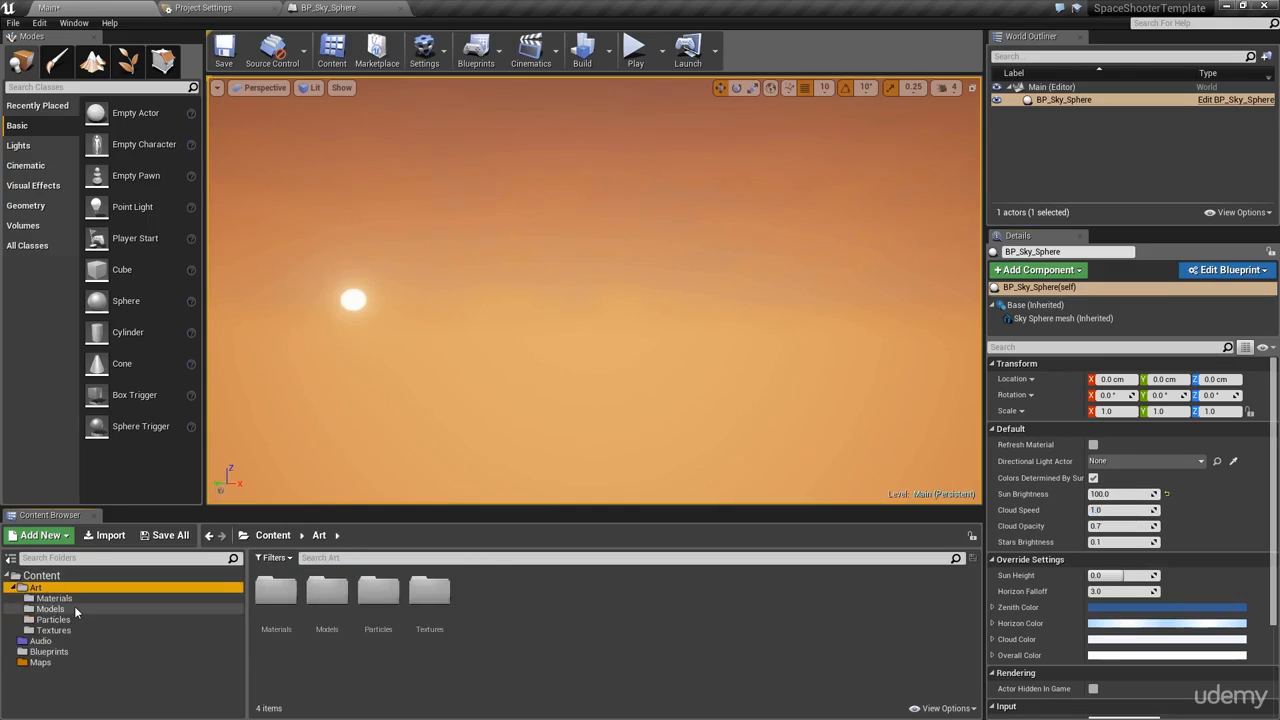
pyautogui.click(72, 600)
pyautogui.click(76, 609)
pyautogui.moveTo(429, 595); pyautogui.dragTo(547, 343)
pyautogui.keyDown('alt'); pyautogui.moveTo(727, 277); pyautogui.dragTo(690, 290); pyautogui.keyUp('alt')
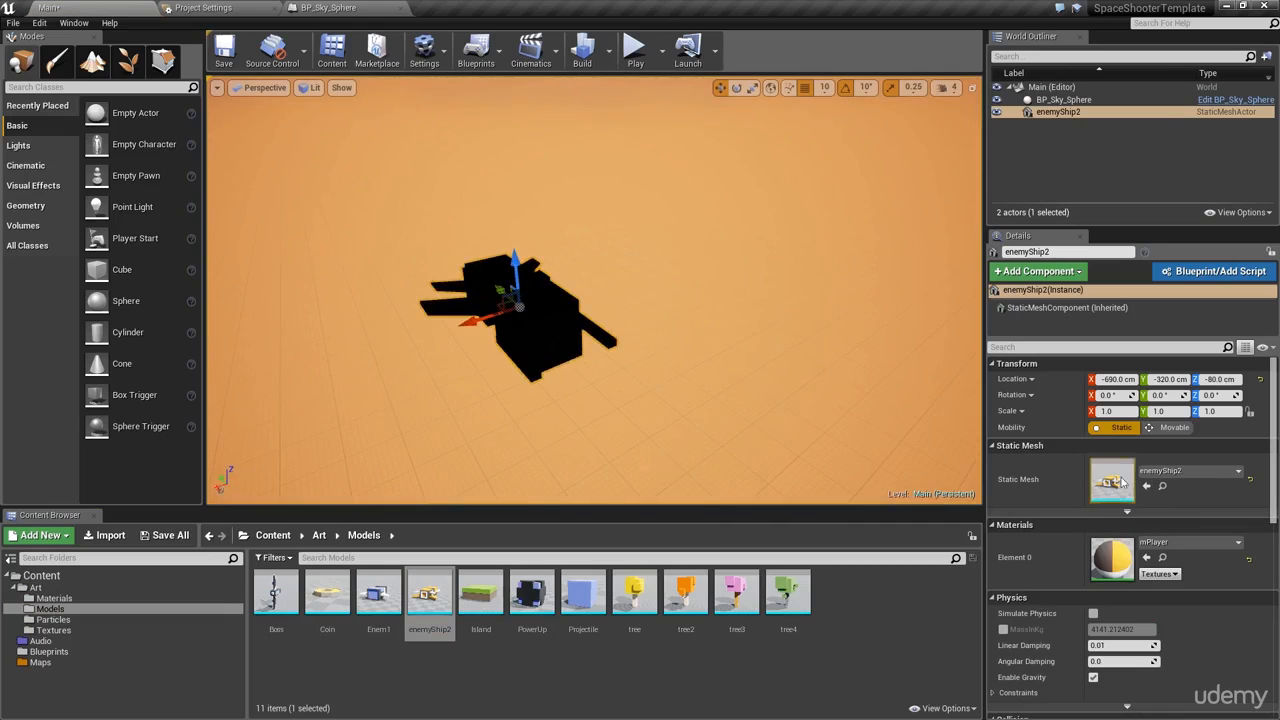
# Step: Select the sky sphere and raise its Sun Brightness to 500
pyautogui.click(683, 311)
pyautogui.moveTo(707, 337)
pyautogui.keyDown('alt'); pyautogui.mouseDown()
pyautogui.moveTo(690, 280)
pyautogui.moveTo(715, 338)
pyautogui.mouseUp(); pyautogui.keyUp('alt')
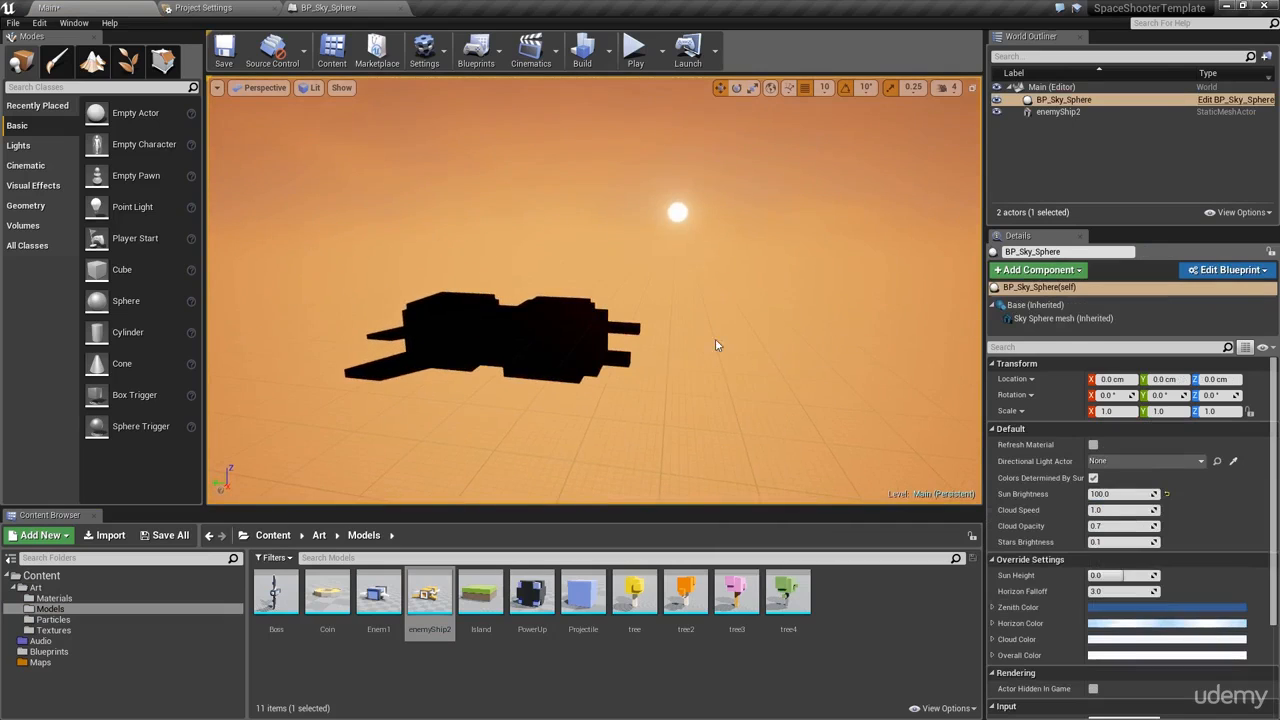
pyautogui.click(1115, 493)
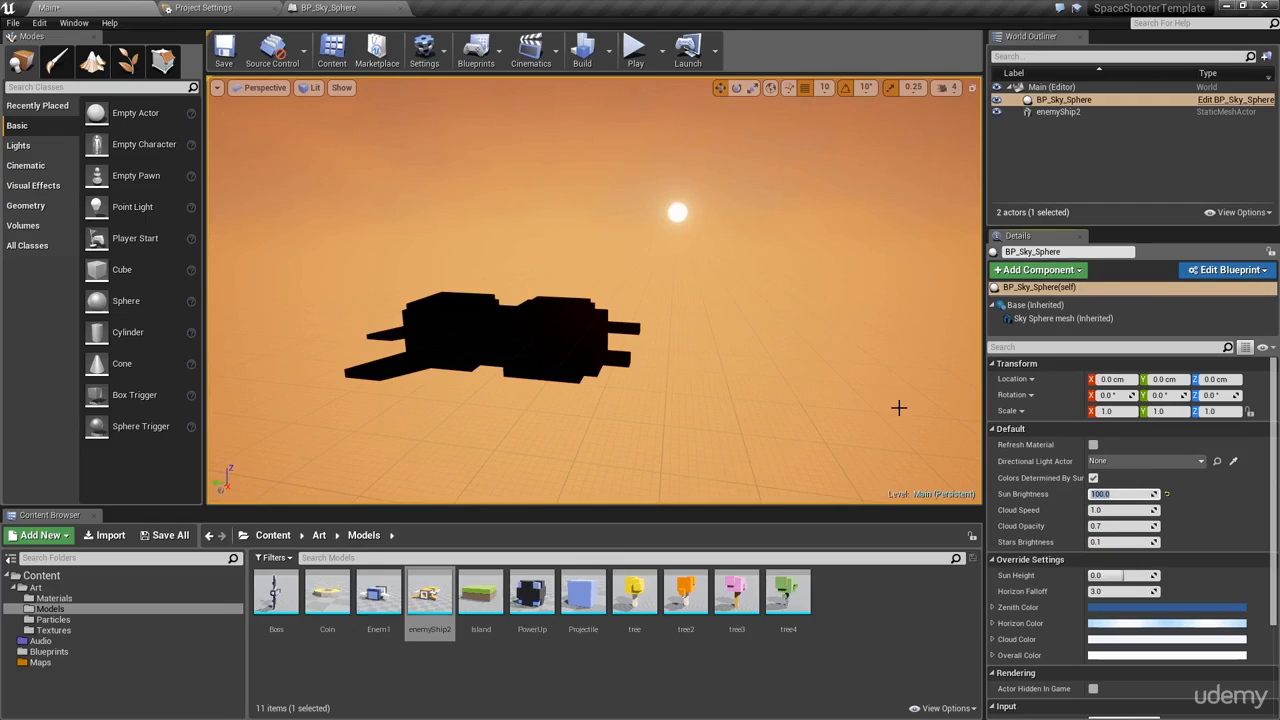
pyautogui.write('500')
pyautogui.press('Return')
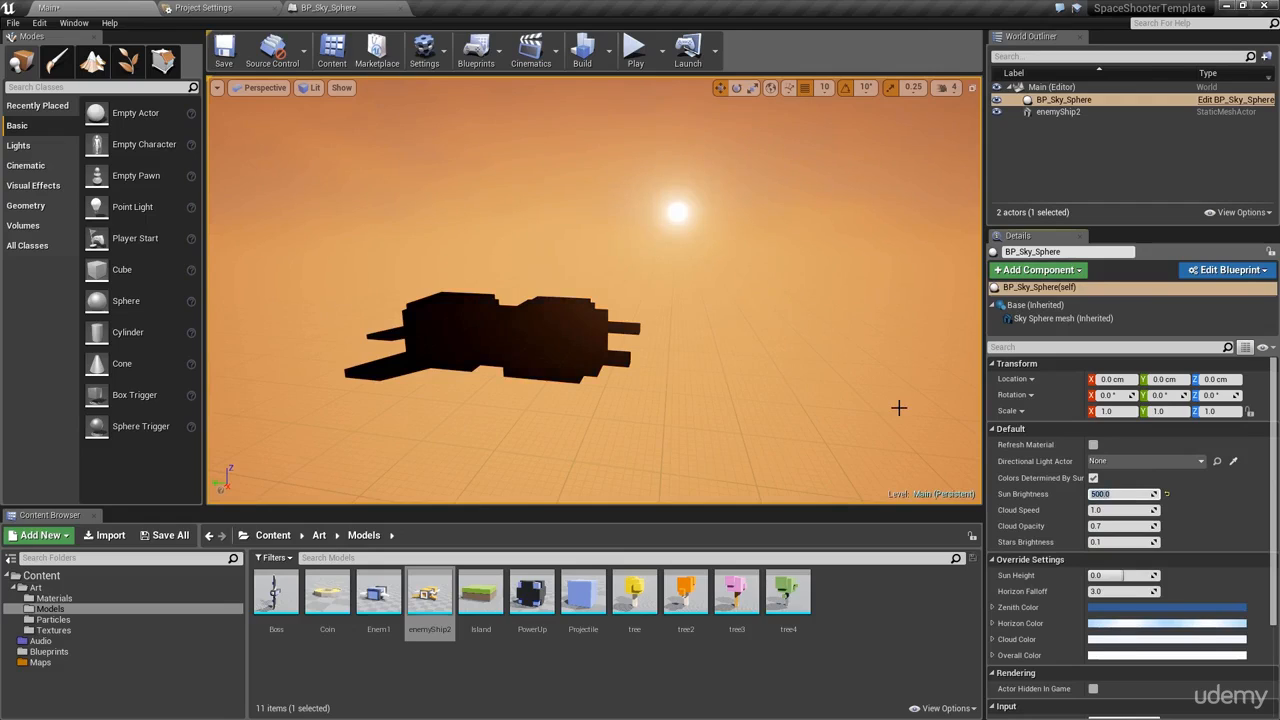
pyautogui.keyDown('alt'); pyautogui.moveTo(615, 261); pyautogui.dragTo(413, 151); pyautogui.keyUp('alt')
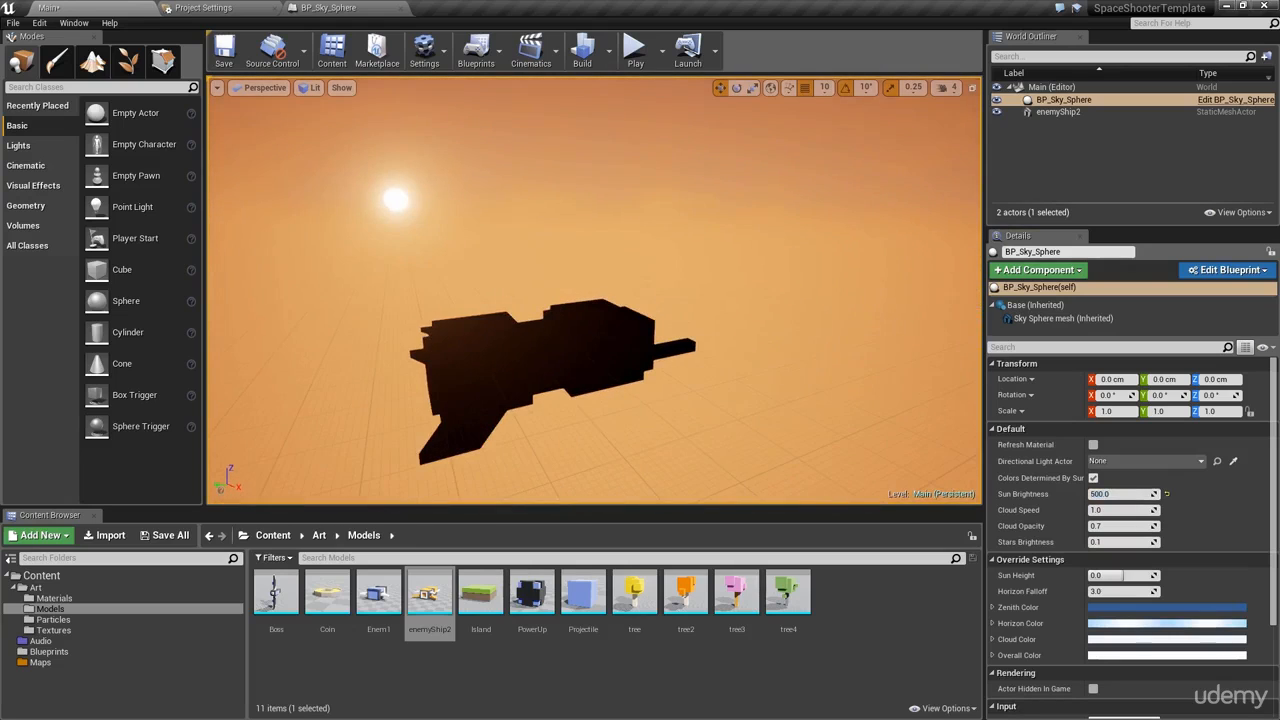
# Step: Set the sky sphere's Sun Brightness to 1000
pyautogui.click(1121, 494)
pyautogui.write('1000')
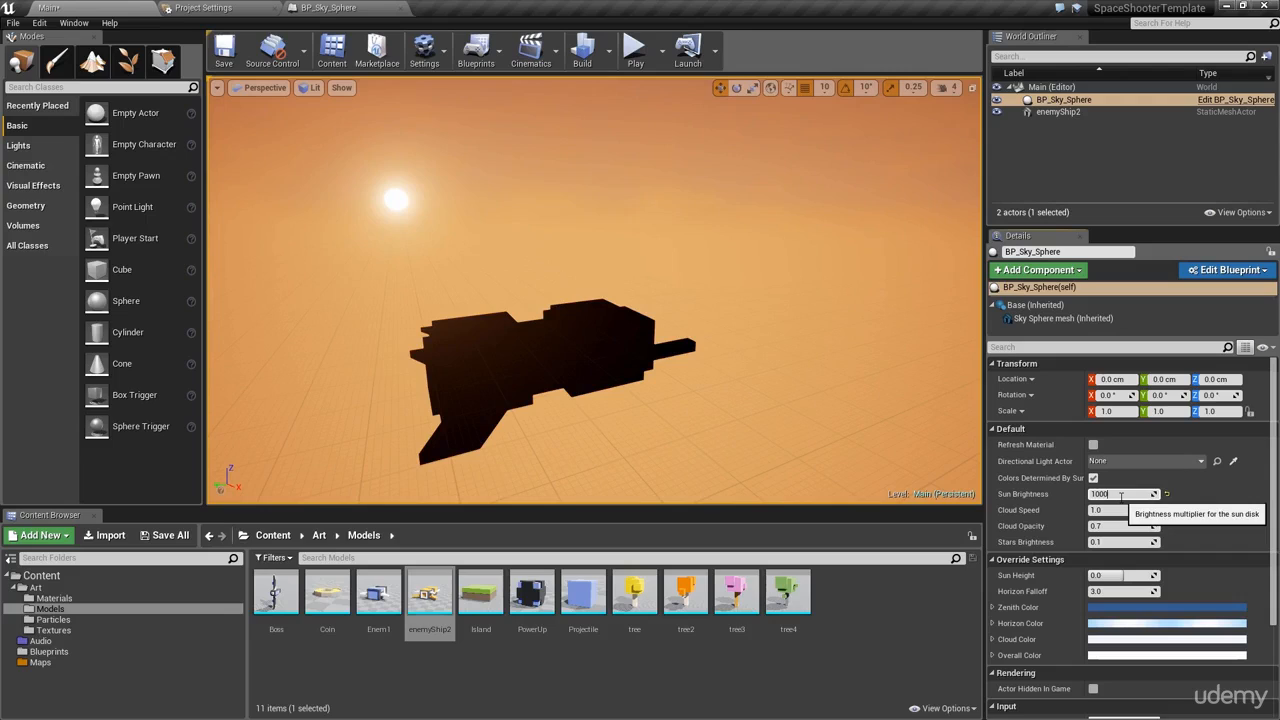
pyautogui.write('.0')
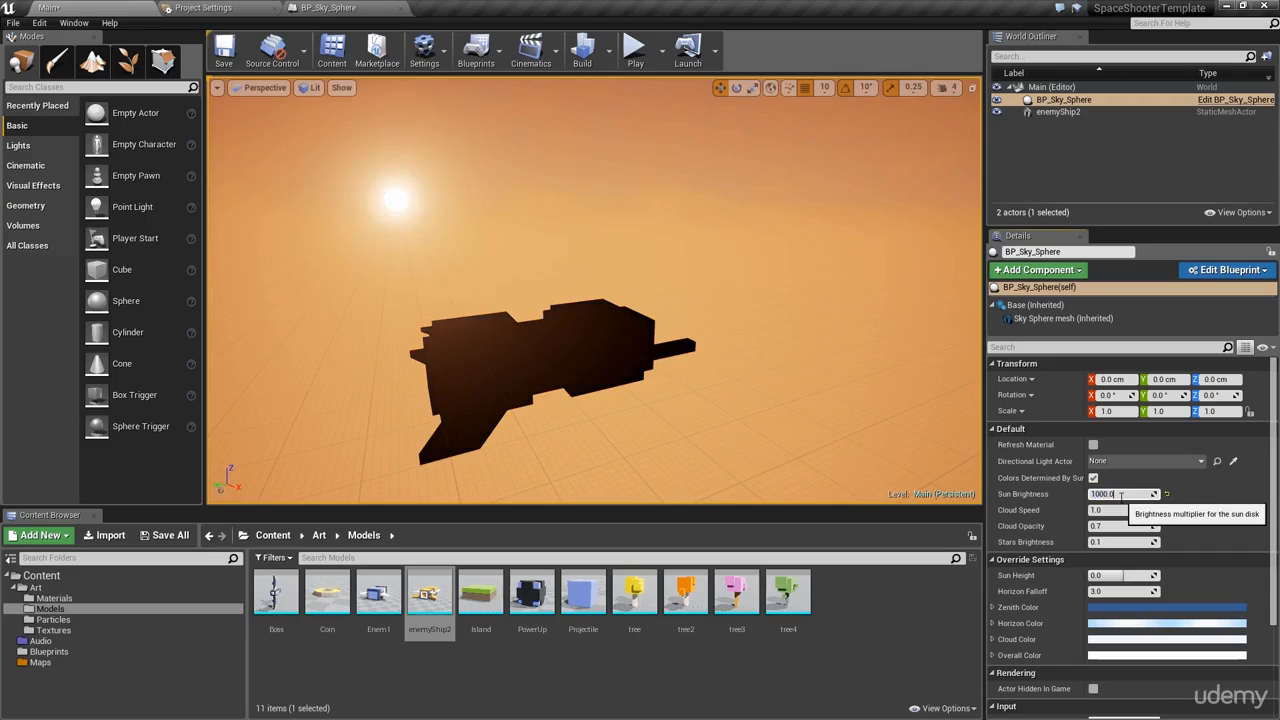
pyautogui.write('0.0')
pyautogui.press('Return')
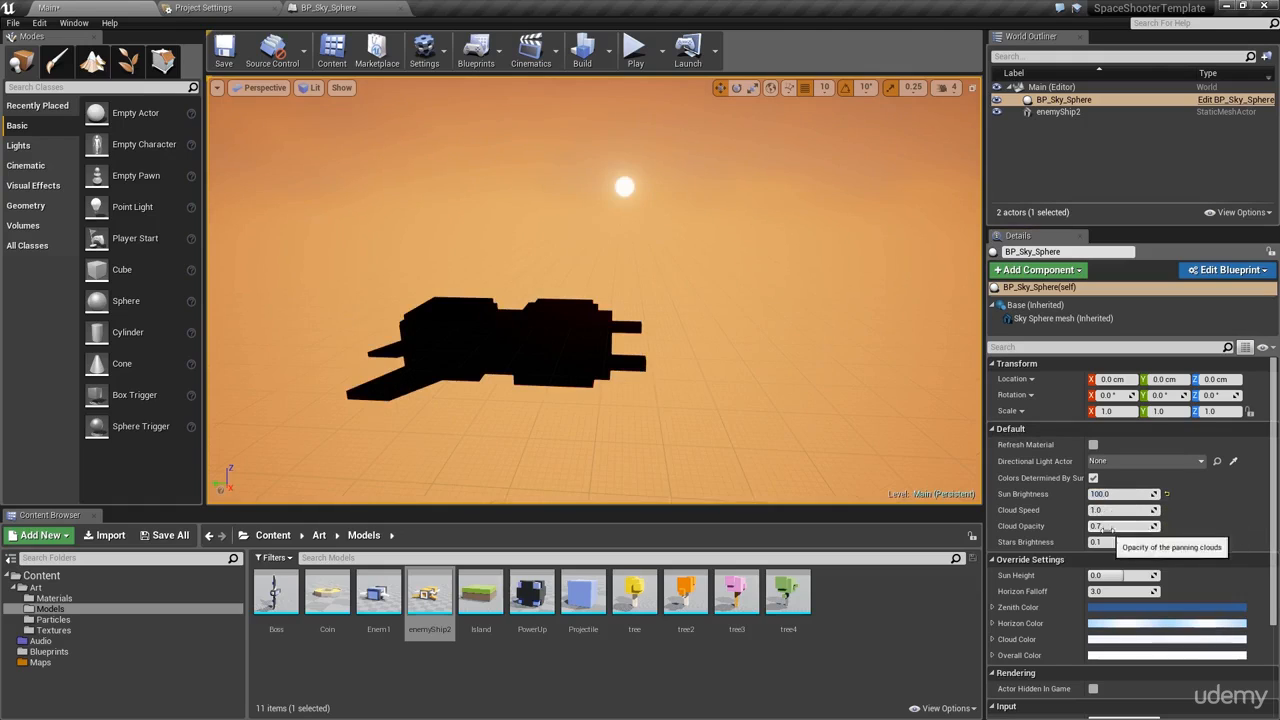
pyautogui.scroll(-1, 1100, 556)
pyautogui.scroll(1, 1101, 610)
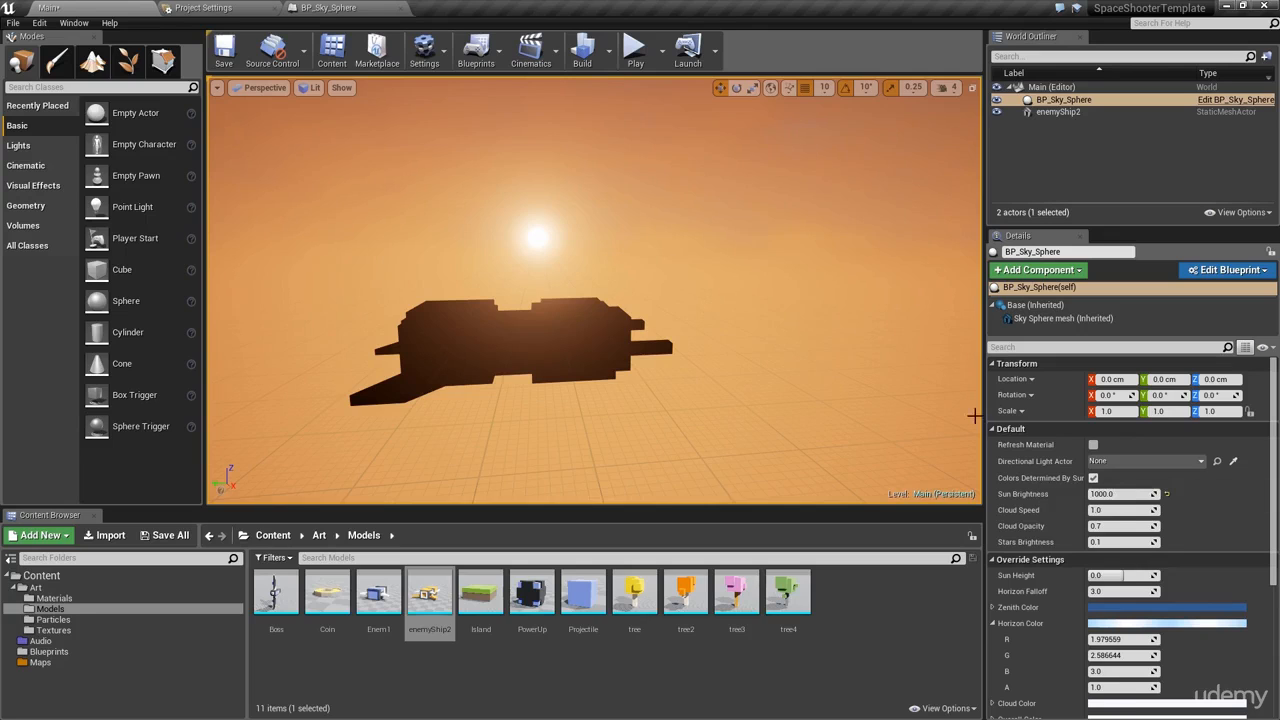
# Step: Toggle Colors Determined By Sun off and back on, leaving sky colours tied to the sun
pyautogui.keyDown('alt'); pyautogui.moveTo(849, 296); pyautogui.dragTo(832, 250); pyautogui.keyUp('alt')
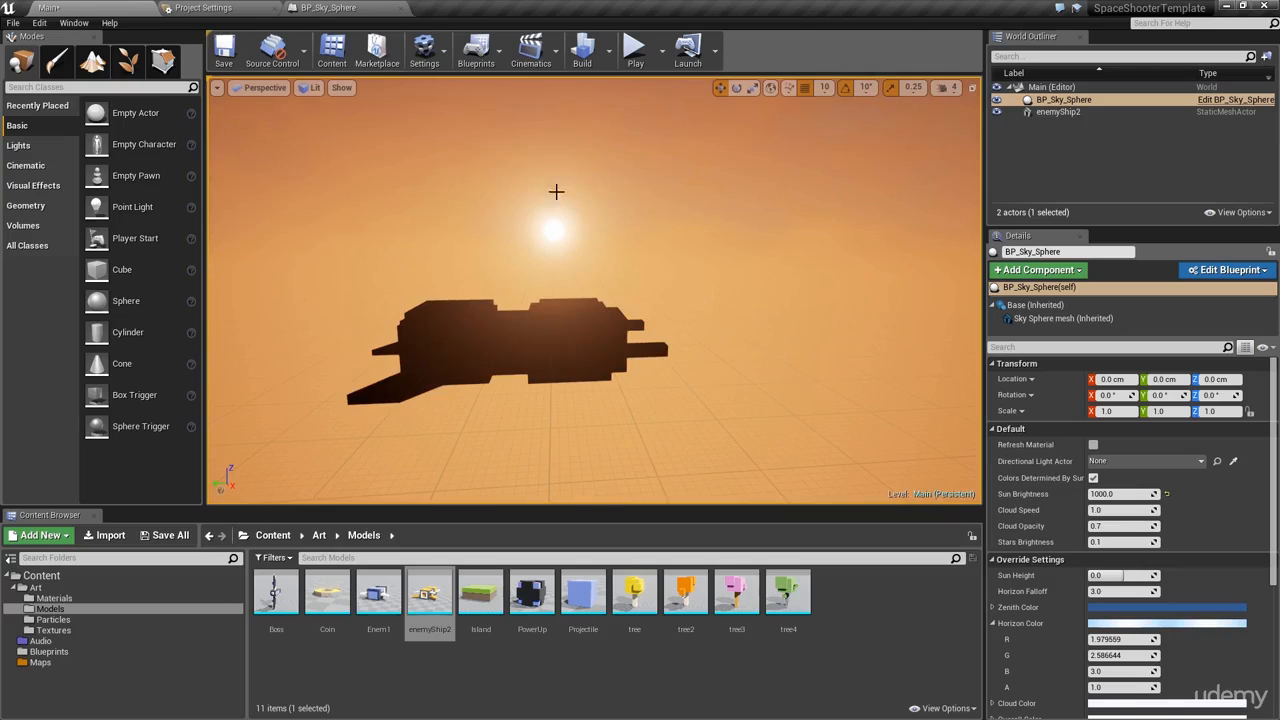
pyautogui.click(1093, 478)
pyautogui.keyDown('alt'); pyautogui.moveTo(836, 310); pyautogui.dragTo(830, 265); pyautogui.keyUp('alt')
pyautogui.click(1093, 477)
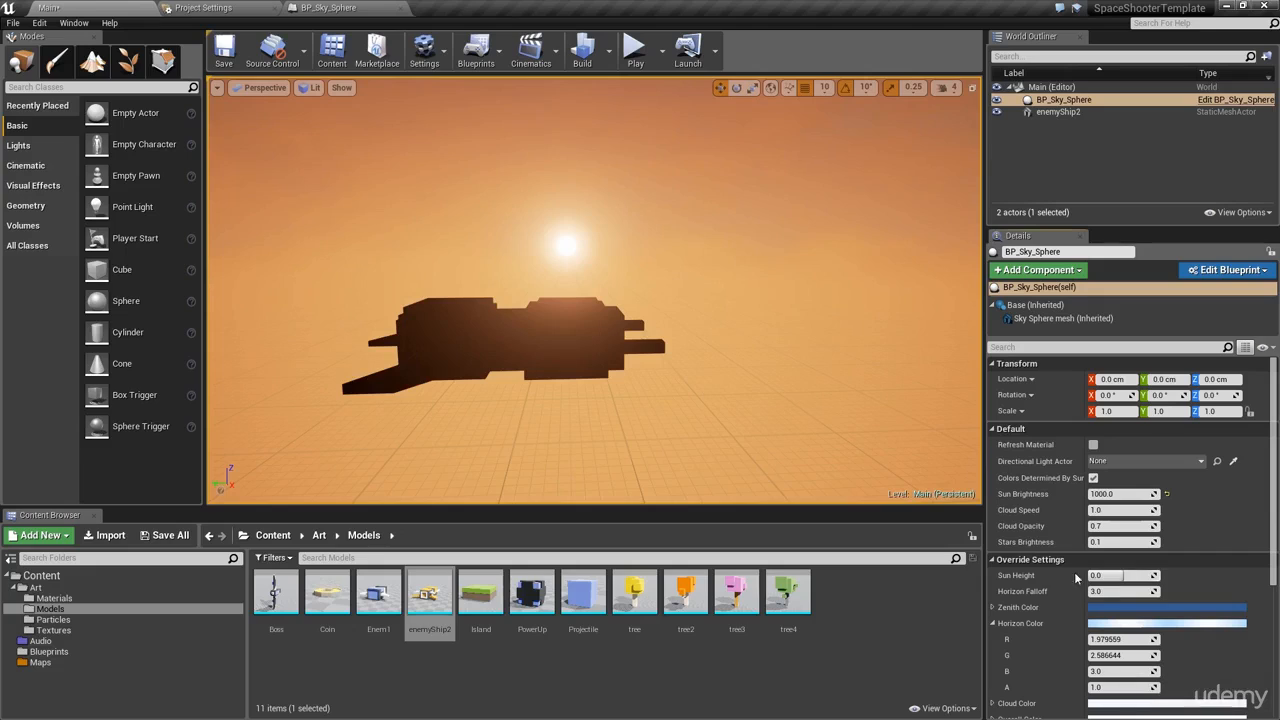
# Step: Try raising Horizon Falloff toward about 1787, undoing each attempt
pyautogui.moveTo(1082, 591); pyautogui.dragTo(1110, 591)
pyautogui.hotkey('ctrl', 'z')
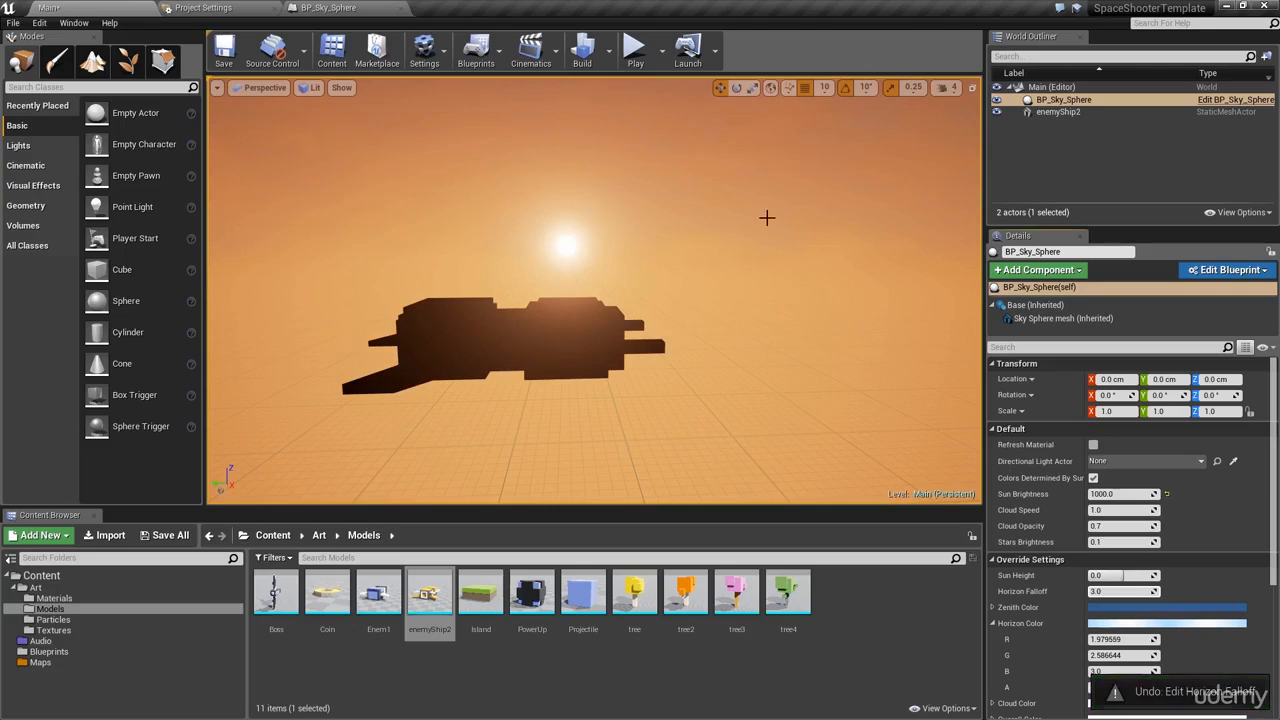
pyautogui.moveTo(1117, 591); pyautogui.dragTo(1156, 591)
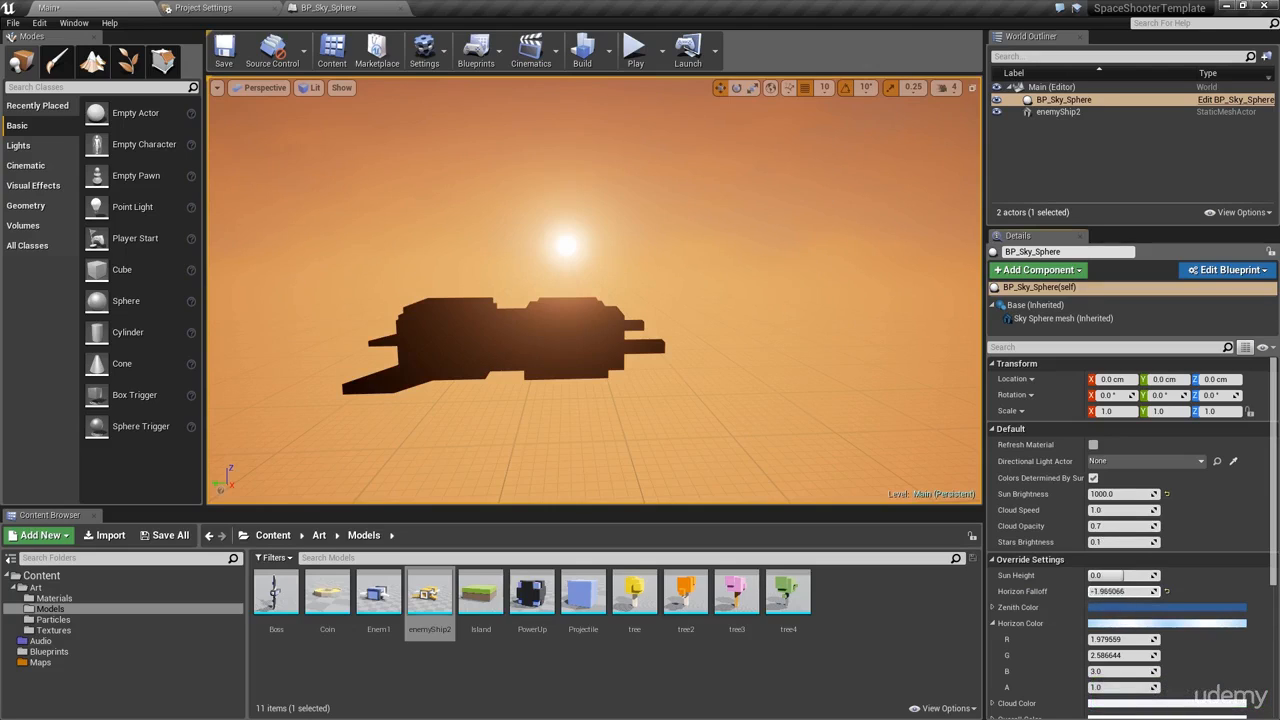
pyautogui.hotkey('ctrl', 'z')
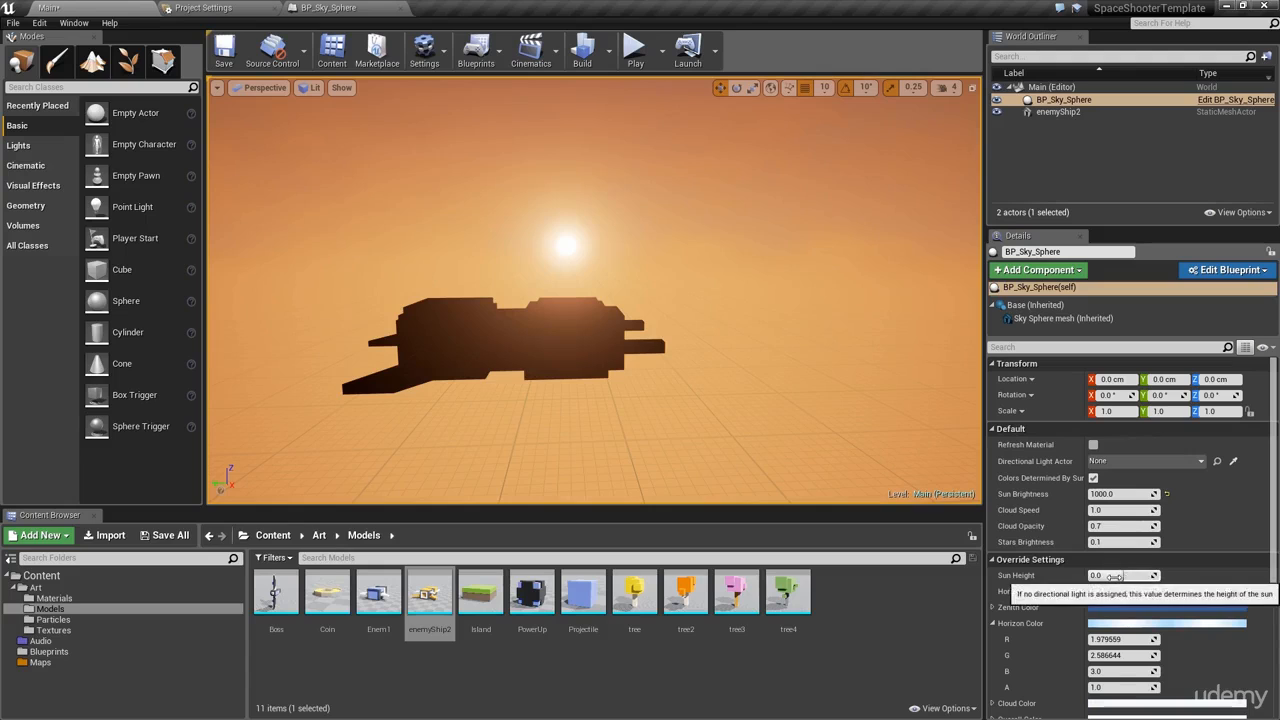
# Step: Lower Sun Height to about -0.917 for a dark night sky, orbiting to inspect it
pyautogui.moveTo(1113, 575)
pyautogui.mouseDown()
pyautogui.moveTo(1124, 575)
pyautogui.moveTo(1105, 575)
pyautogui.mouseUp()
pyautogui.keyDown('alt'); pyautogui.moveTo(904, 452); pyautogui.dragTo(976, 472); pyautogui.keyUp('alt')
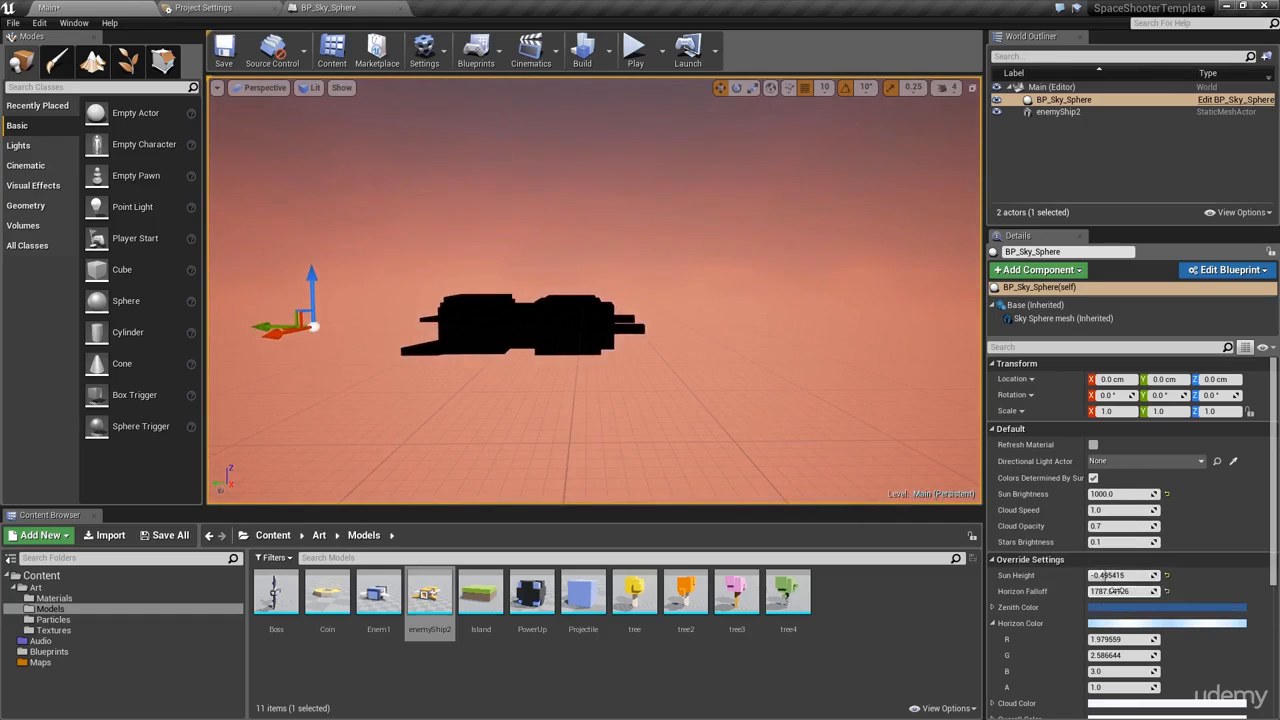
pyautogui.moveTo(1108, 576); pyautogui.dragTo(1080, 576)
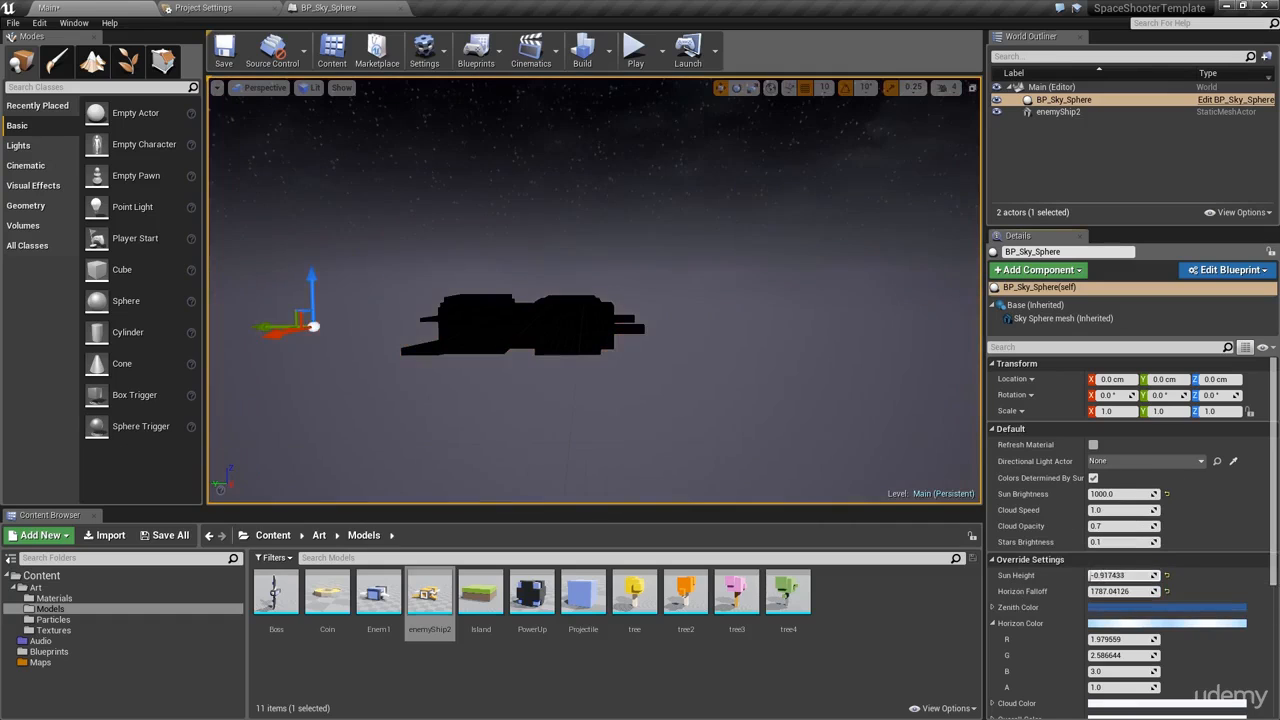
pyautogui.keyDown('alt'); pyautogui.moveTo(780, 400); pyautogui.dragTo(540, 350); pyautogui.keyUp('alt')
pyautogui.moveTo(949, 438)
pyautogui.mouseDown(button='right')
pyautogui.moveTo(880, 370)
pyautogui.moveTo(800, 350)
pyautogui.moveTo(900, 430)
pyautogui.moveTo(949, 438)
pyautogui.mouseUp(button='right')
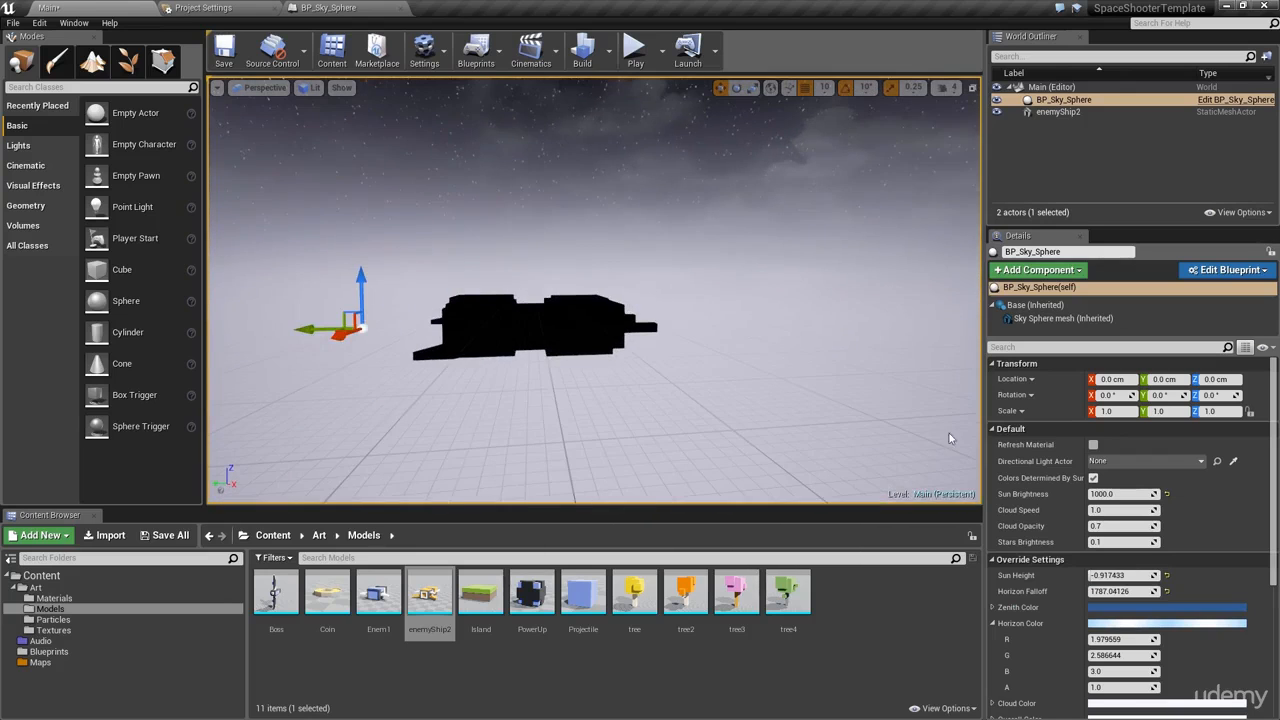
# Step: Turn off Colors Determined By Sun and set Horizon Falloff to 0
pyautogui.click(1093, 478)
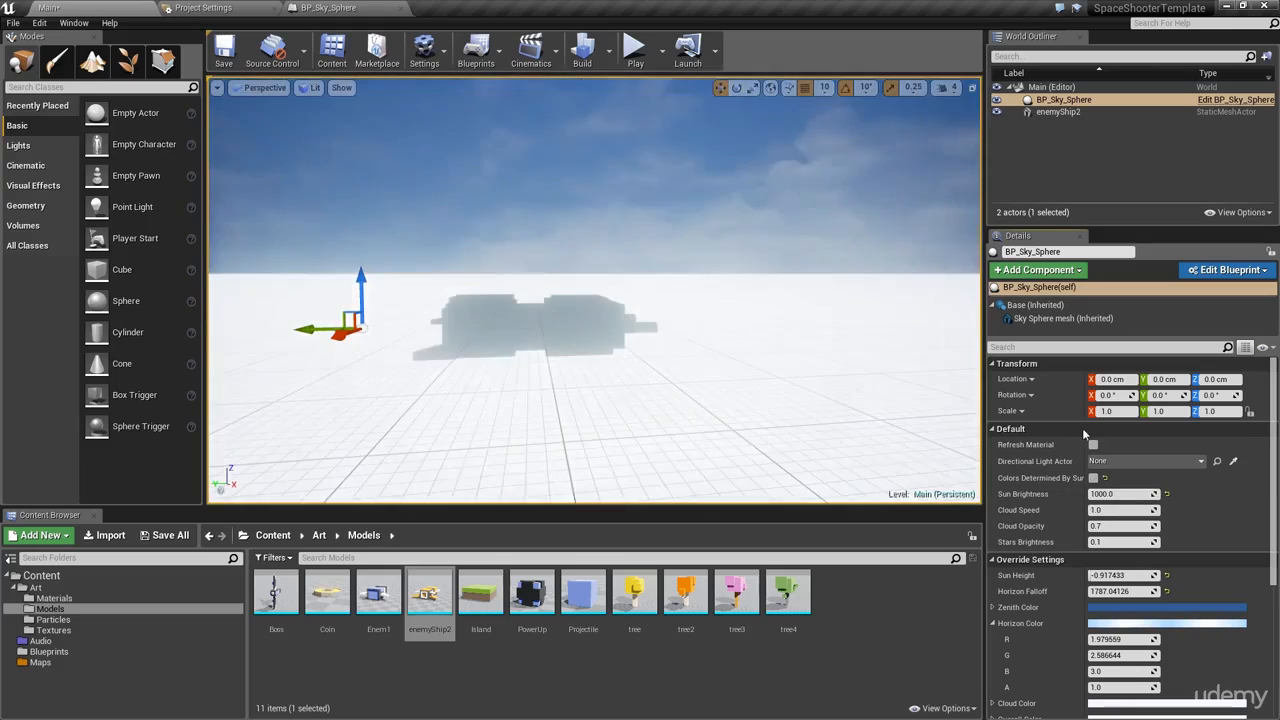
pyautogui.moveTo(757, 271); pyautogui.dragTo(760, 240, button='right')
pyautogui.keyDown('alt'); pyautogui.moveTo(760, 240); pyautogui.dragTo(910, 245); pyautogui.keyUp('alt')
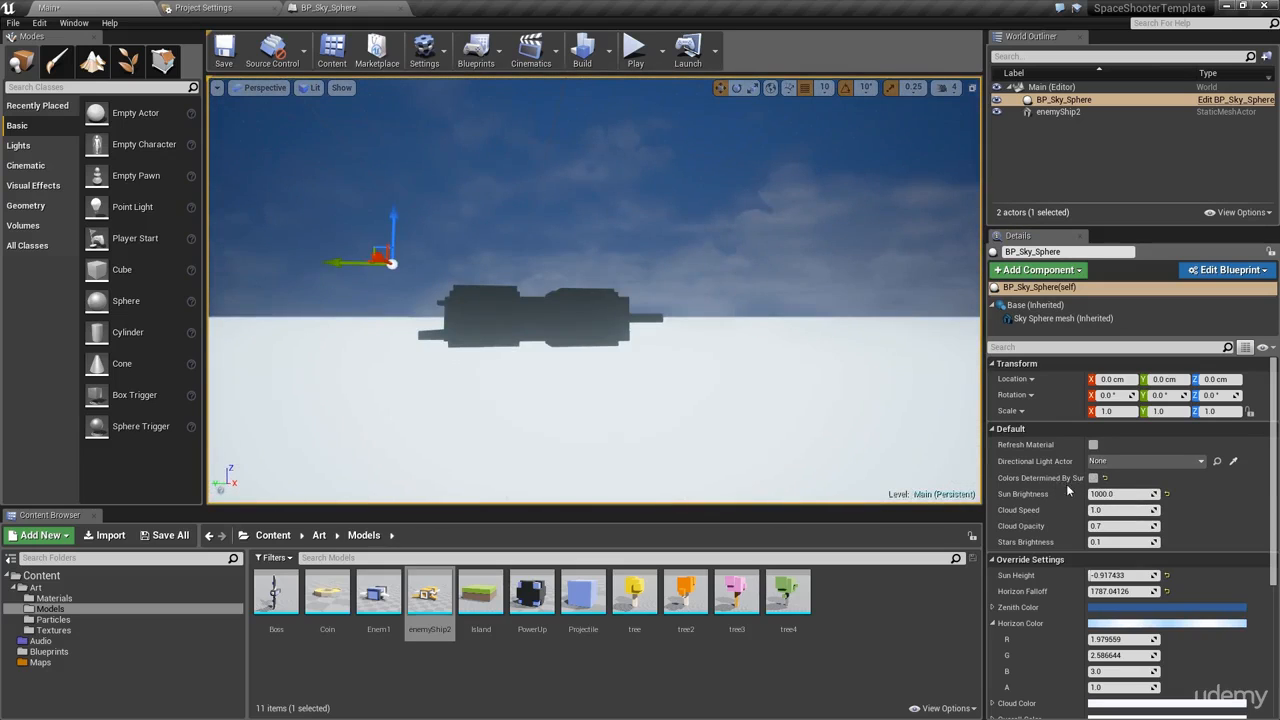
pyautogui.moveTo(1105, 592); pyautogui.dragTo(1225, 592)
pyautogui.click(1107, 592)
pyautogui.write('0')
pyautogui.press('Tab')
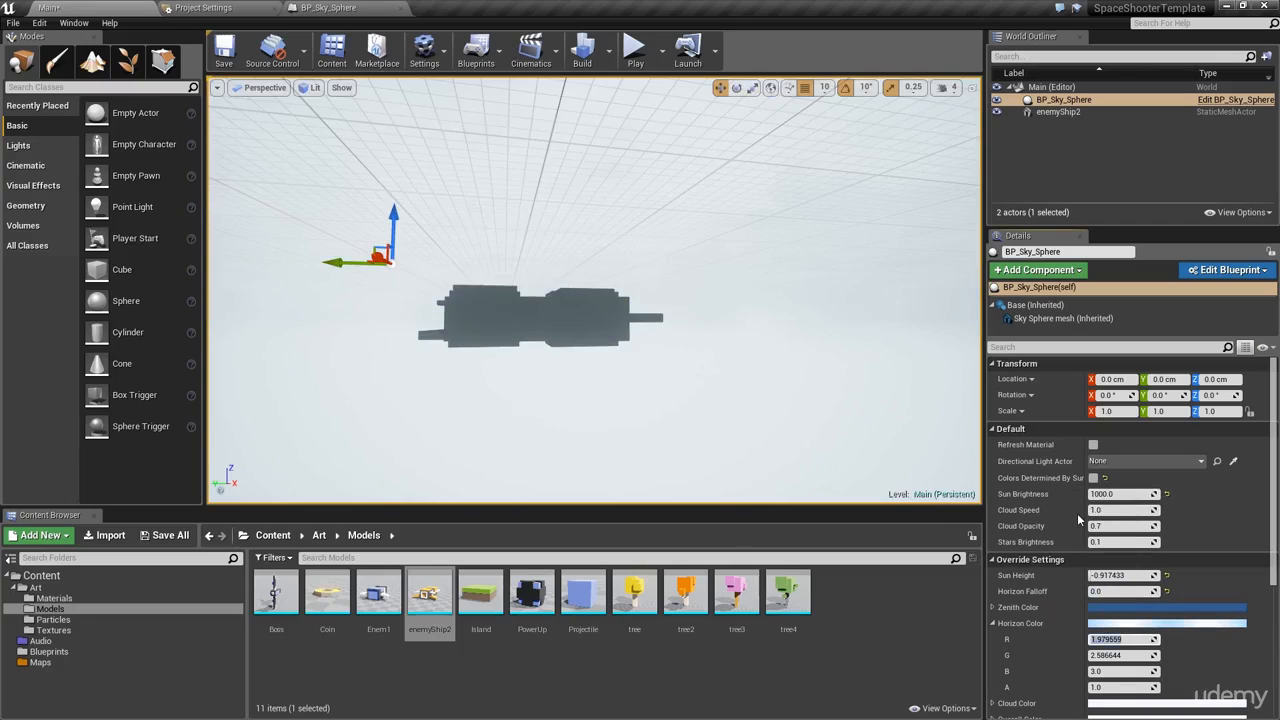
# Step: Re-enable sun-driven colours and set Sun Height to 1, then 0, for an orange sunset
pyautogui.moveTo(794, 231); pyautogui.dragTo(760, 240, button='right')
pyautogui.keyDown('alt'); pyautogui.moveTo(760, 240); pyautogui.dragTo(770, 300); pyautogui.keyUp('alt')
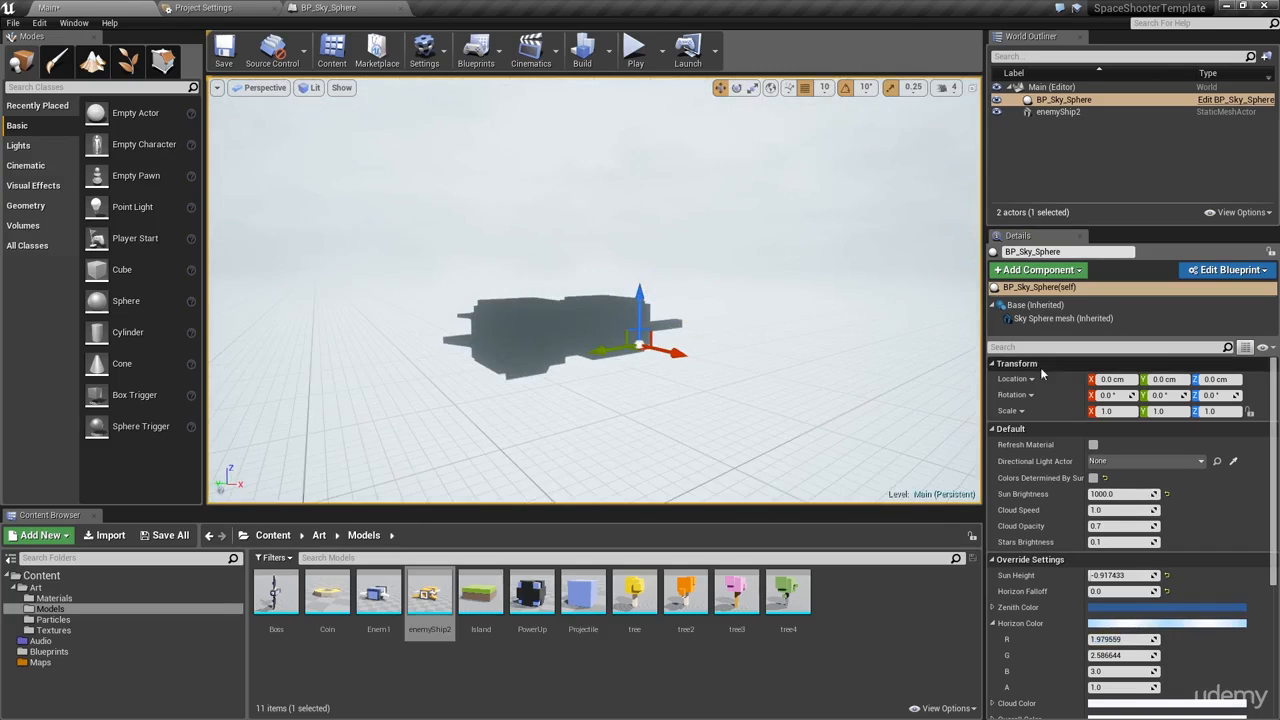
pyautogui.click(1094, 478)
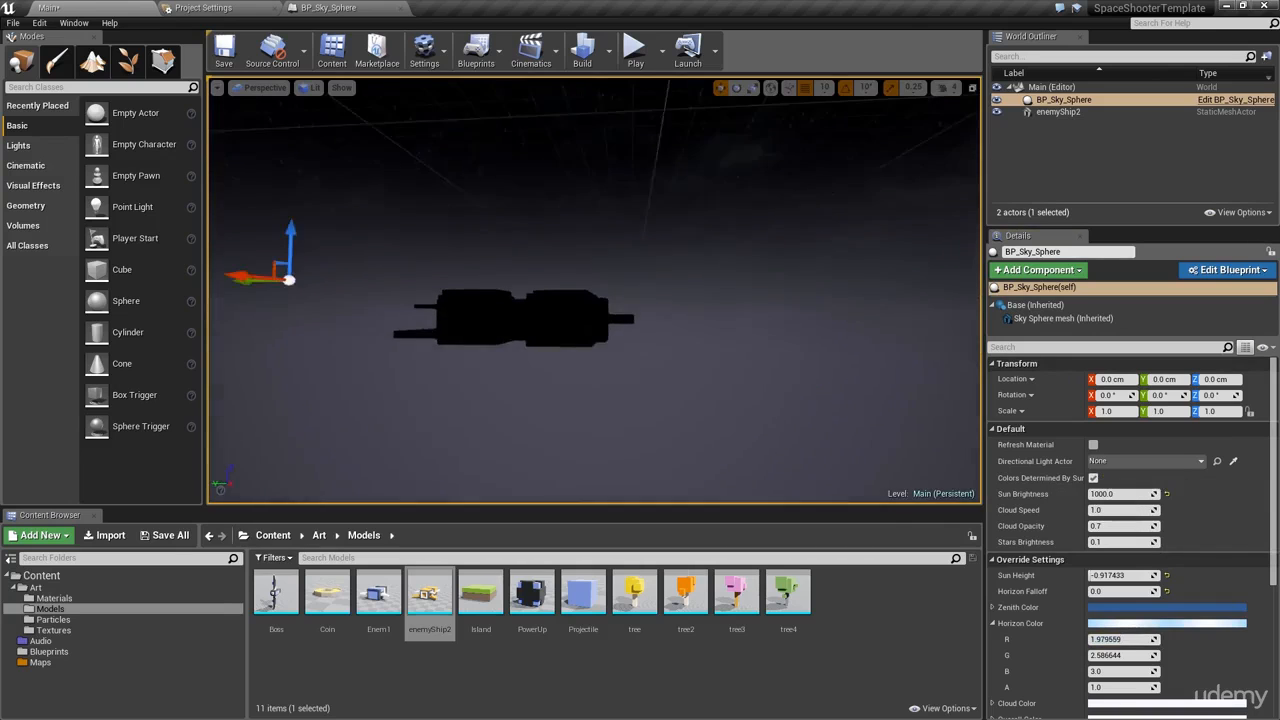
pyautogui.write('1')
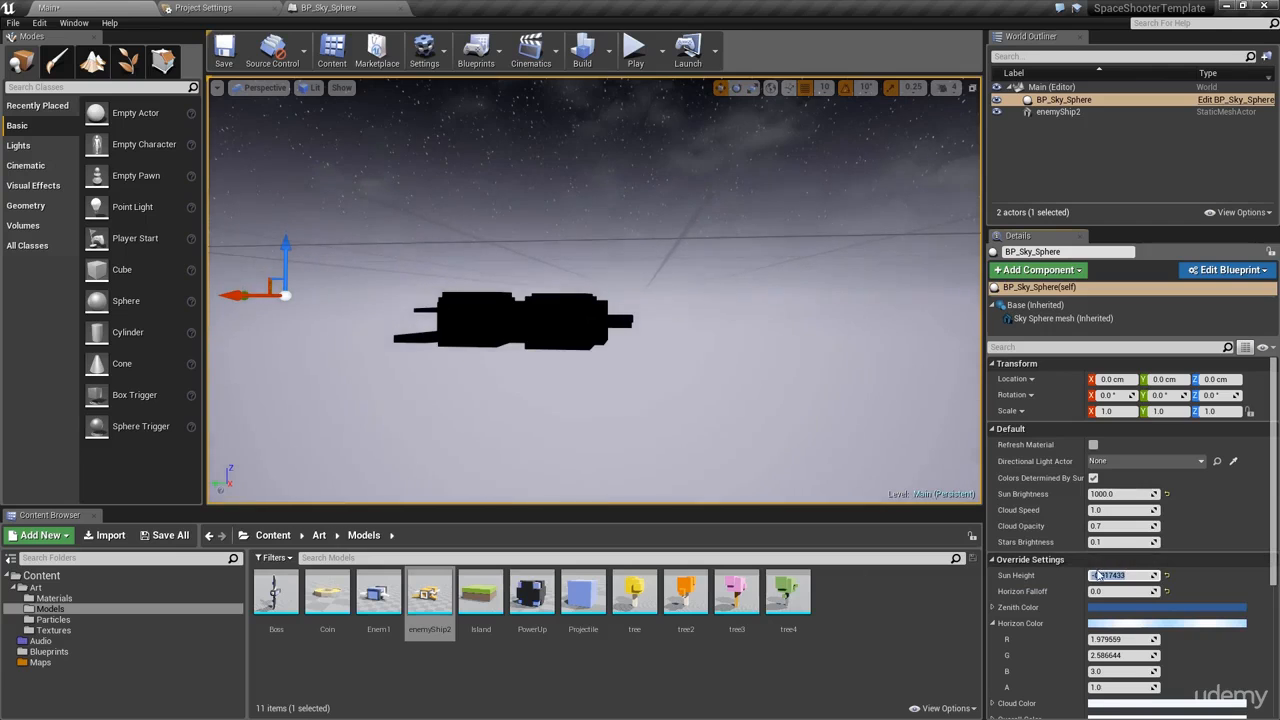
pyautogui.press('Return')
pyautogui.moveTo(1120, 575)
pyautogui.mouseDown()
pyautogui.moveTo(1104, 576)
pyautogui.moveTo(1145, 575)
pyautogui.moveTo(1102, 575)
pyautogui.moveTo(1140, 575)
pyautogui.moveTo(1121, 576)
pyautogui.mouseUp()
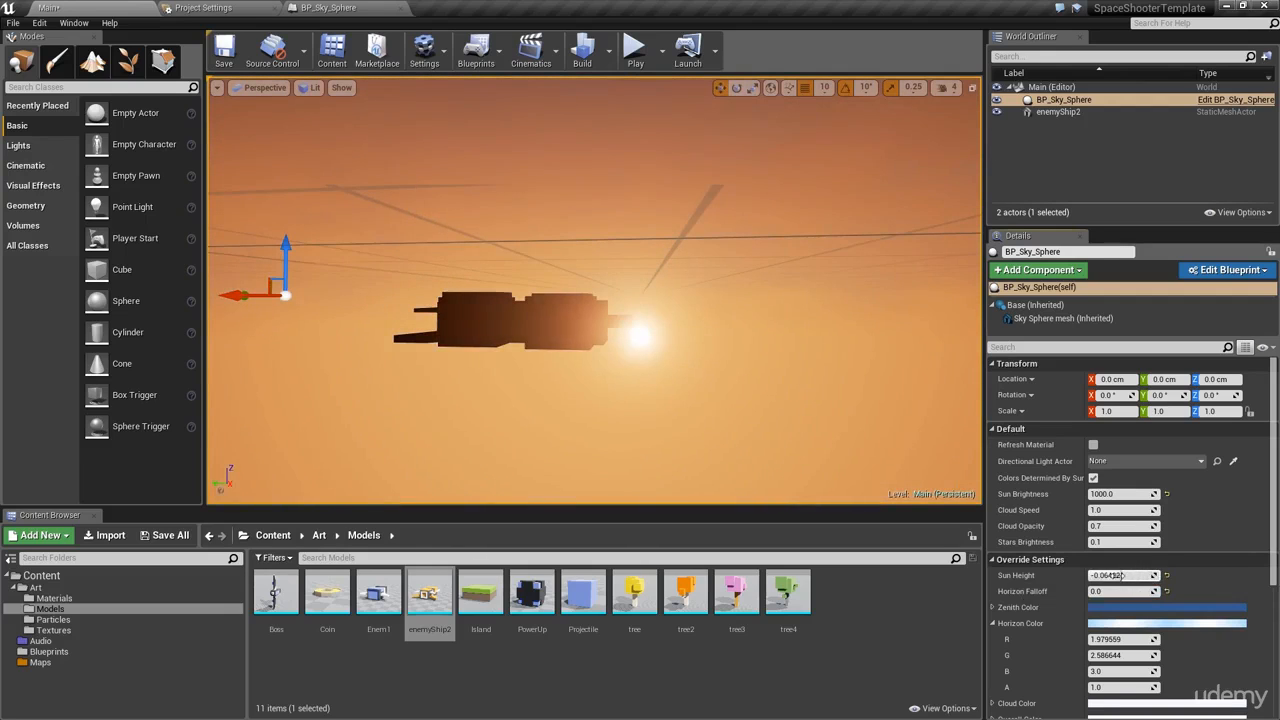
pyautogui.write('0')
pyautogui.press('Return')
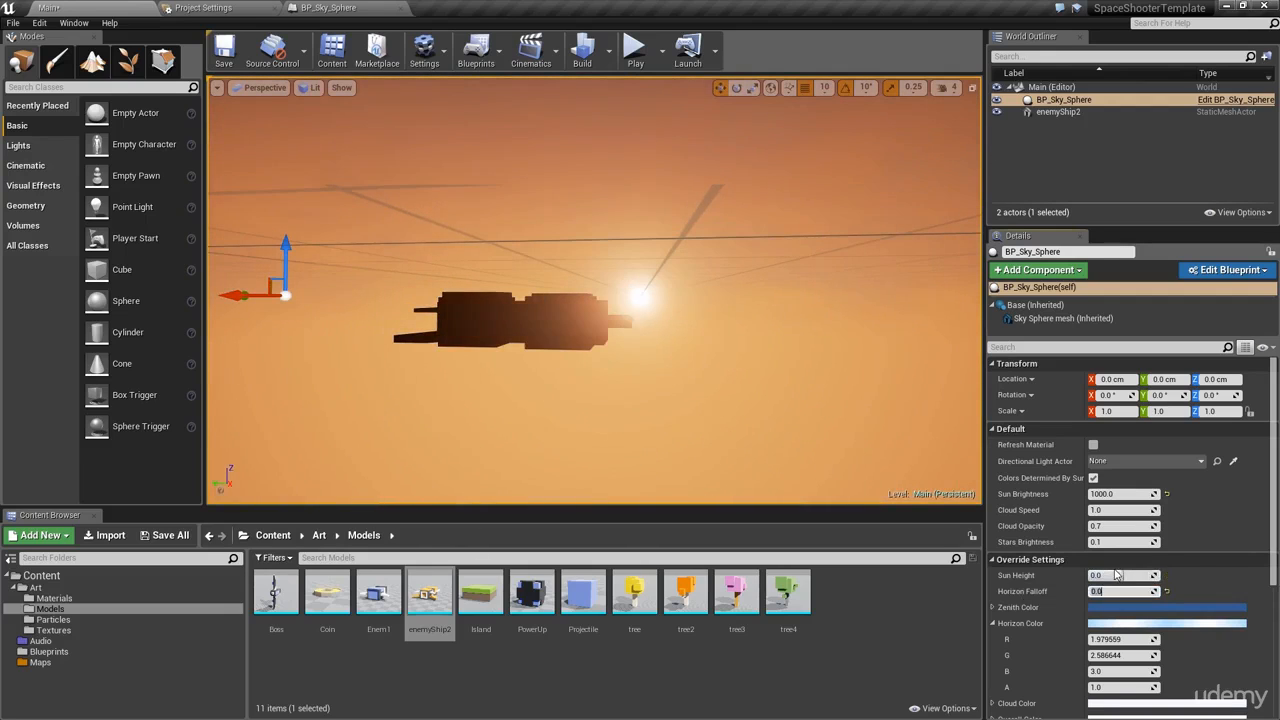
pyautogui.keyDown('alt'); pyautogui.moveTo(579, 312); pyautogui.dragTo(590, 332); pyautogui.keyUp('alt')
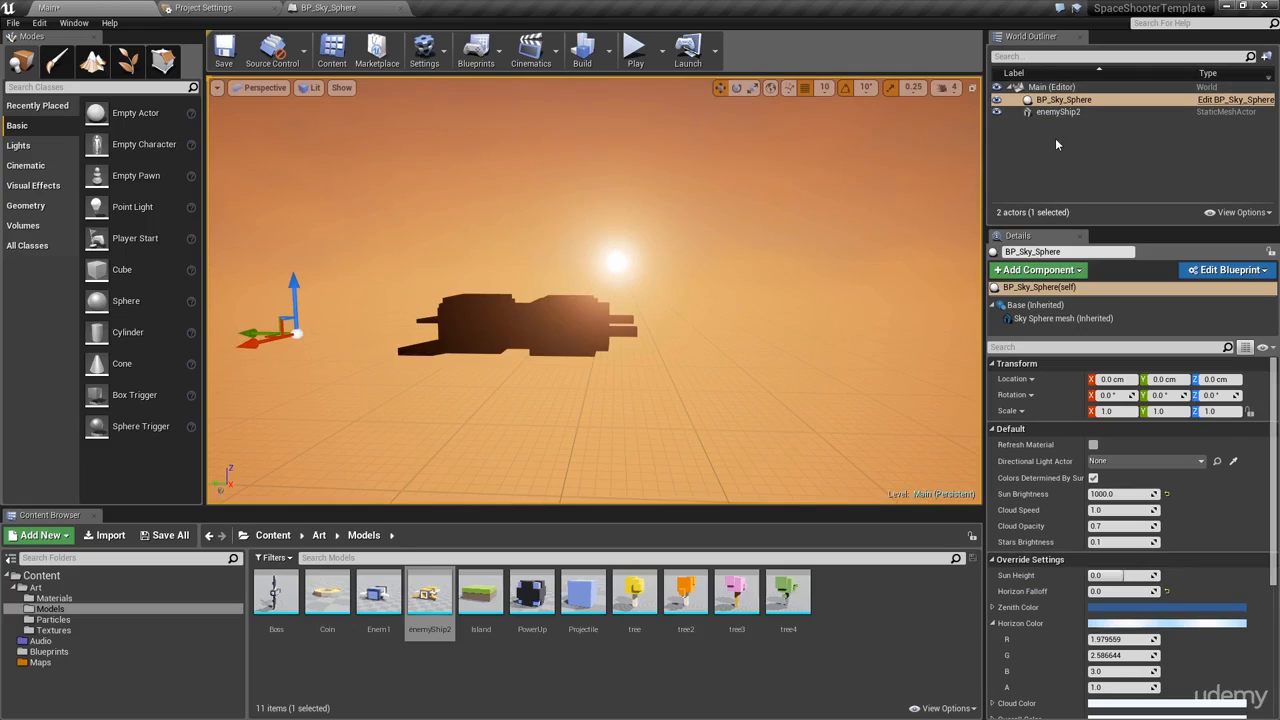
# Step: Select the enemyShip2 mesh to view its location (-690, -320, -80) and collapse the Art folder
pyautogui.click(480, 319)
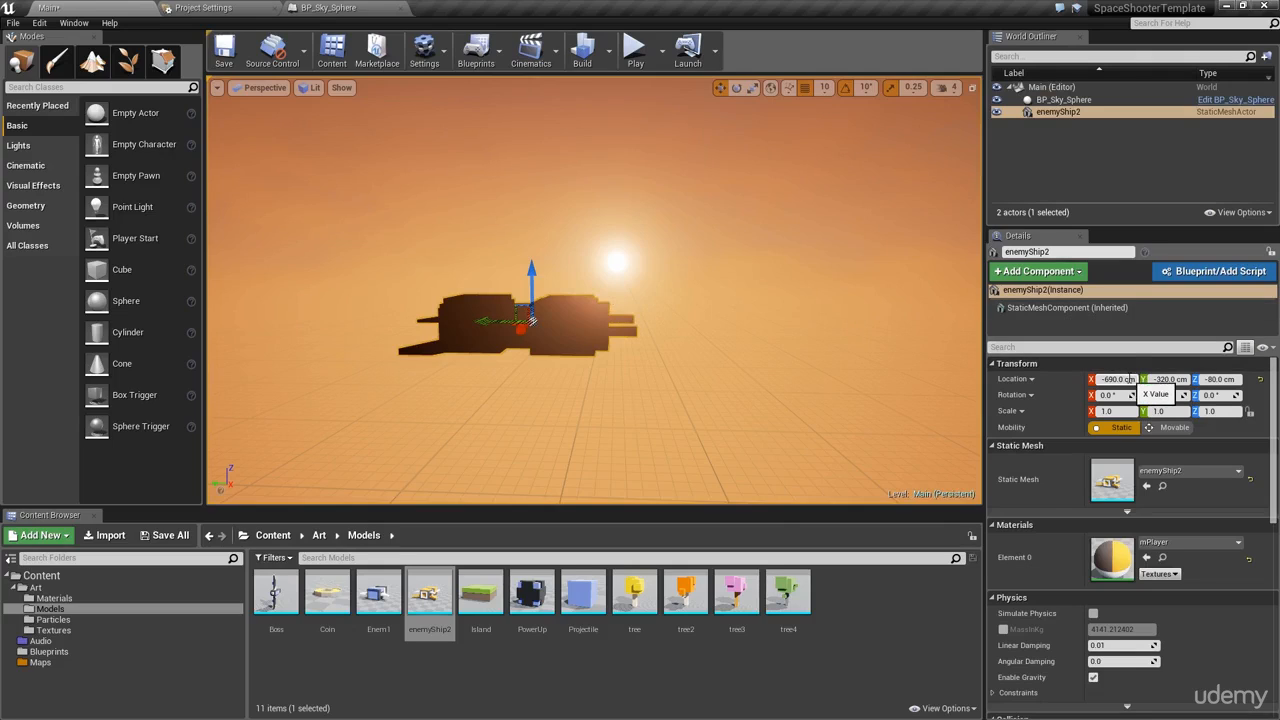
pyautogui.click(1131, 379)
pyautogui.keyDown('alt'); pyautogui.moveTo(531, 320); pyautogui.dragTo(562, 347); pyautogui.keyUp('alt')
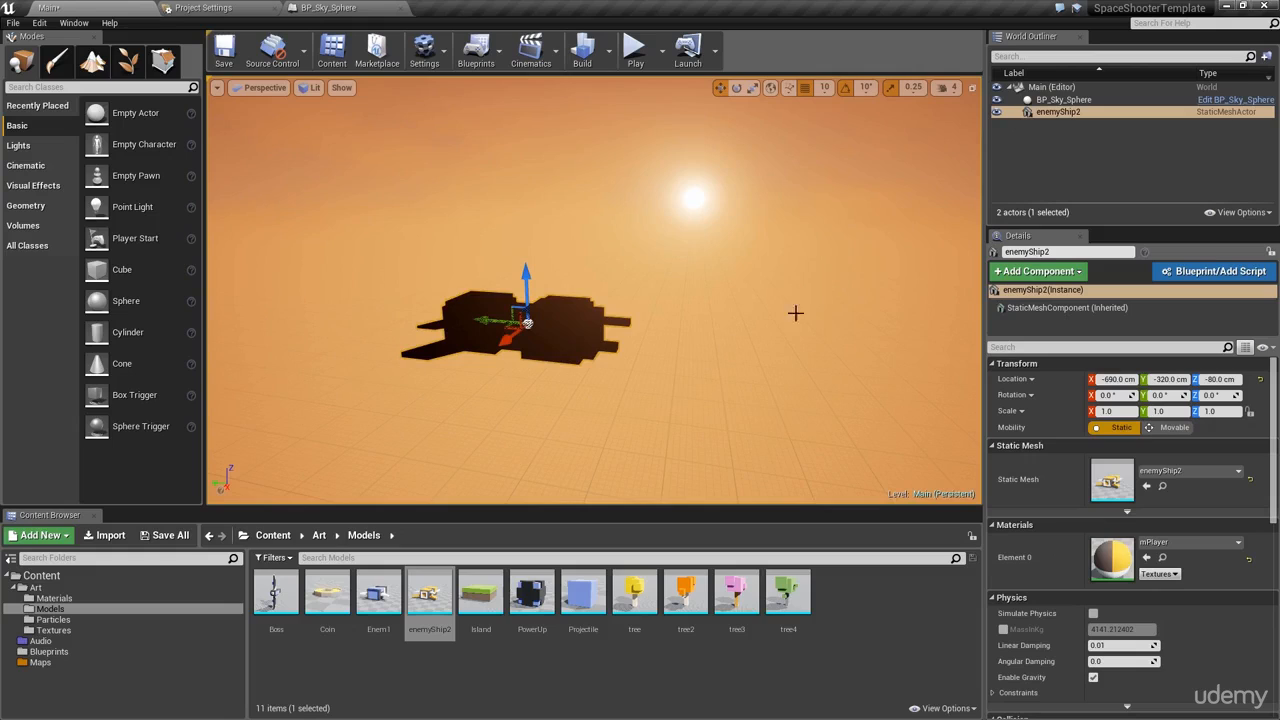
pyautogui.click(16, 587)
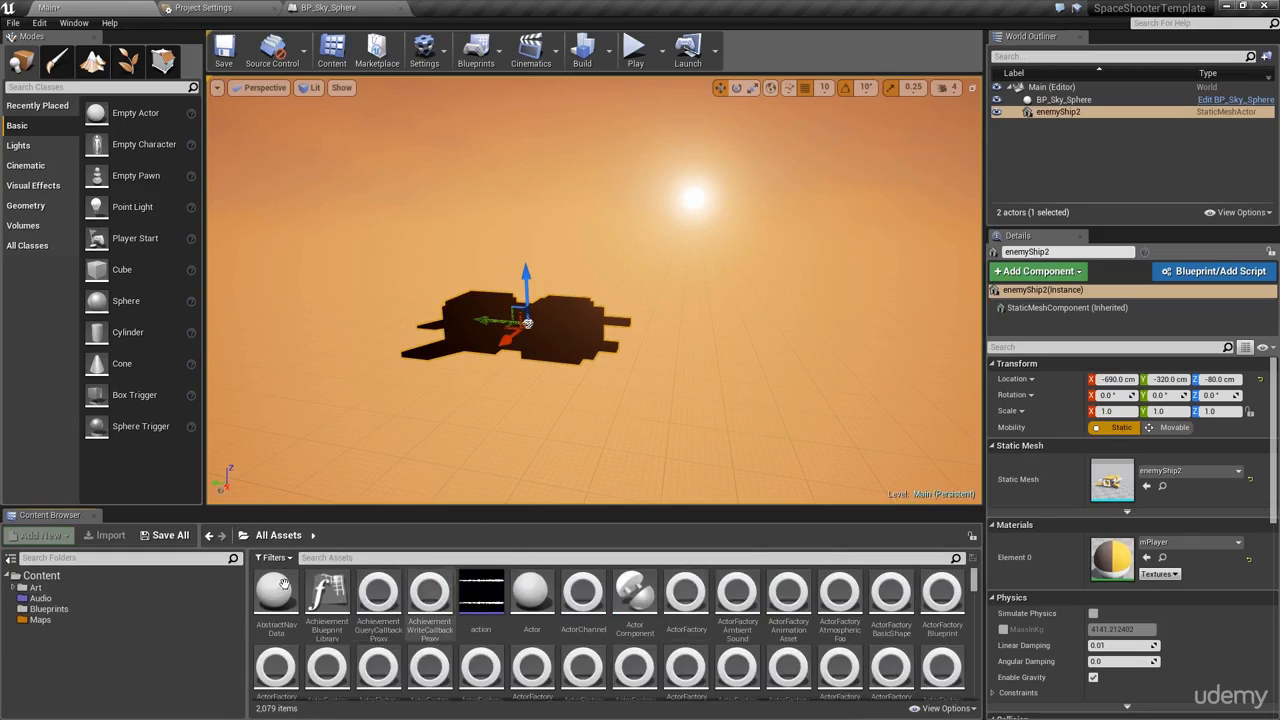